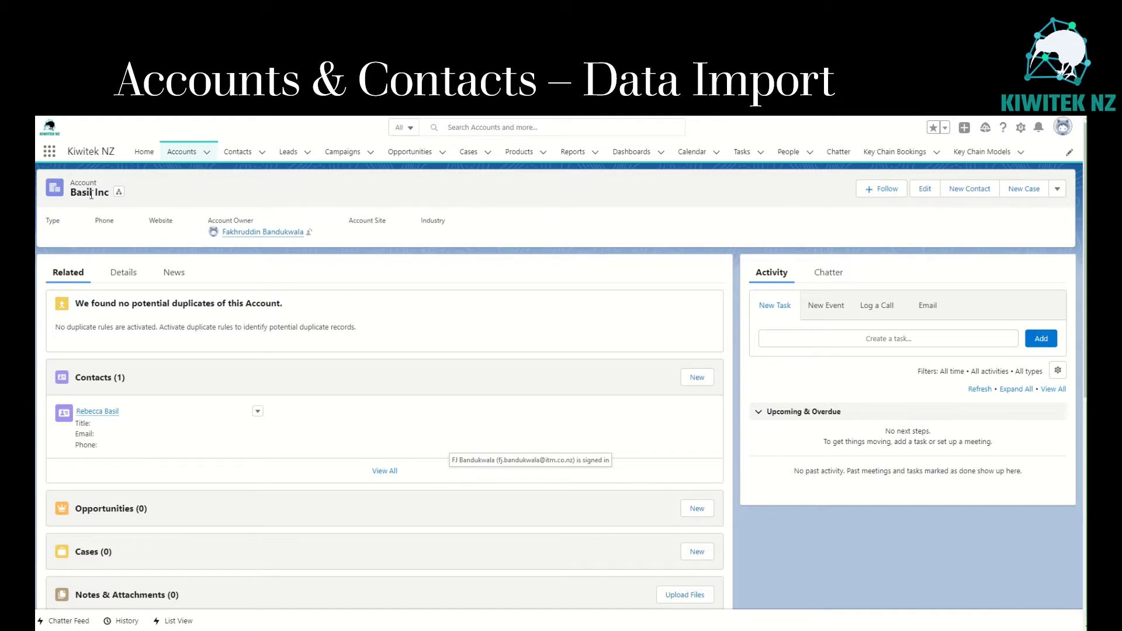
# - Open the Recently Viewed contacts list and move the Contacts (2).csv spreadsheet into view
pyautogui.click(238, 152)
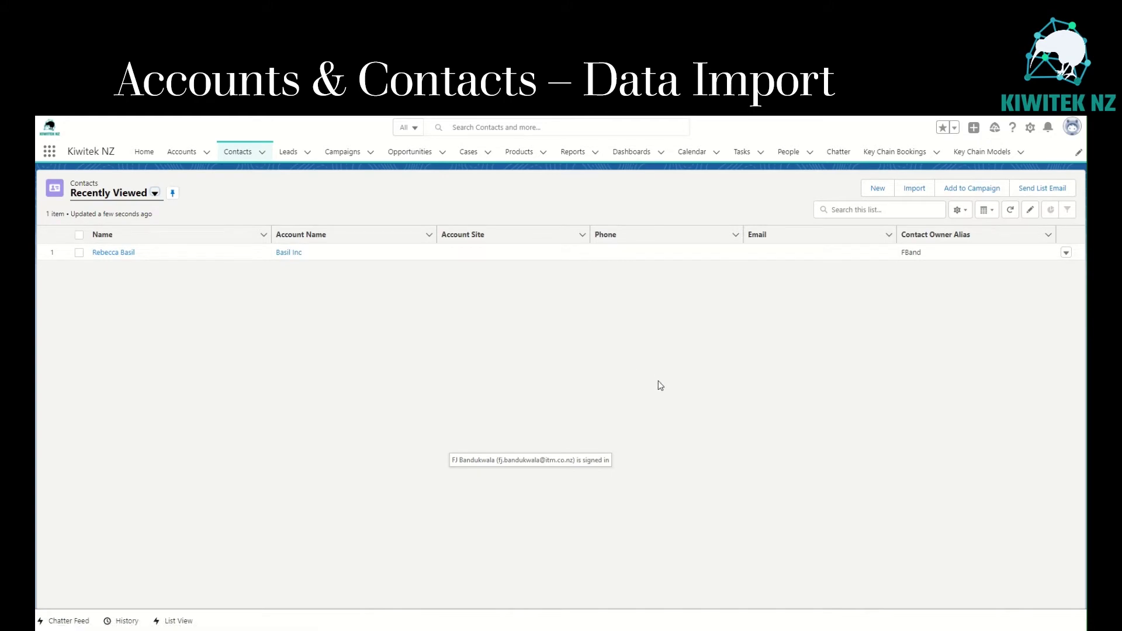
pyautogui.moveTo(504, 221); pyautogui.dragTo(868, 170)
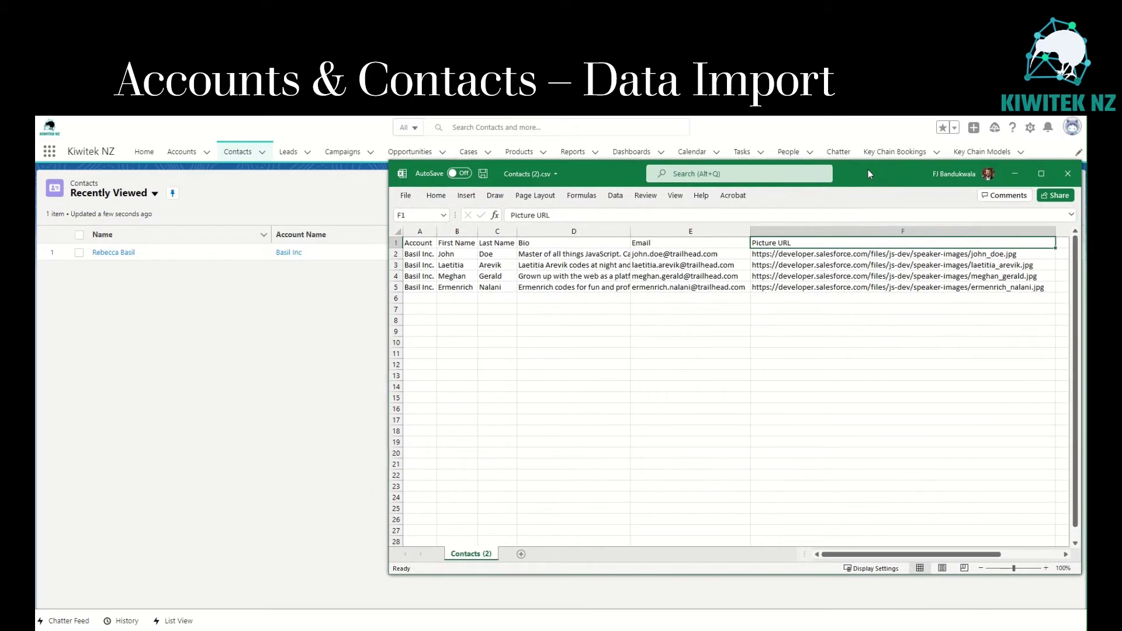
# - Walk through the CSV's Basil Inc. account values, first and last names, and header row
pyautogui.moveTo(428, 243); pyautogui.dragTo(429, 286)
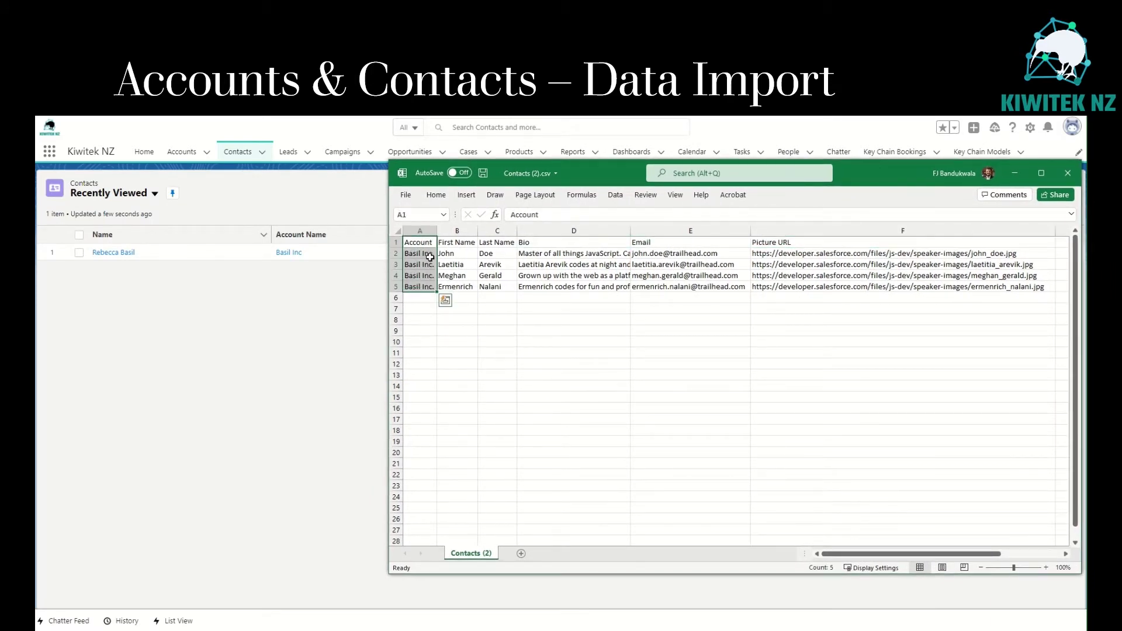
pyautogui.click(459, 255)
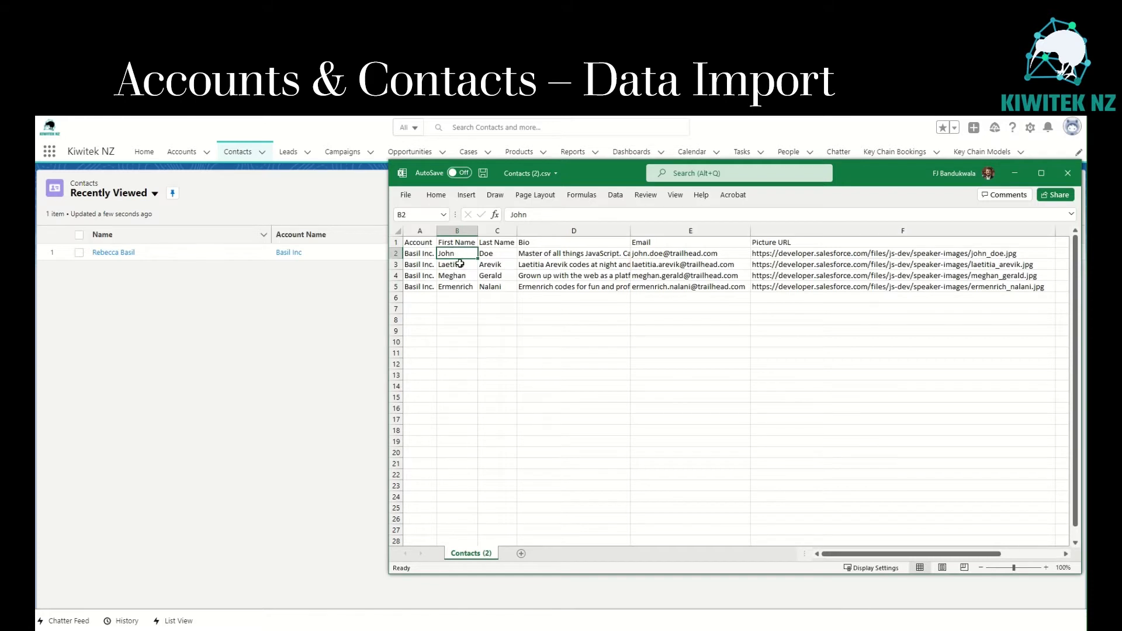
pyautogui.moveTo(419, 254); pyautogui.dragTo(418, 286)
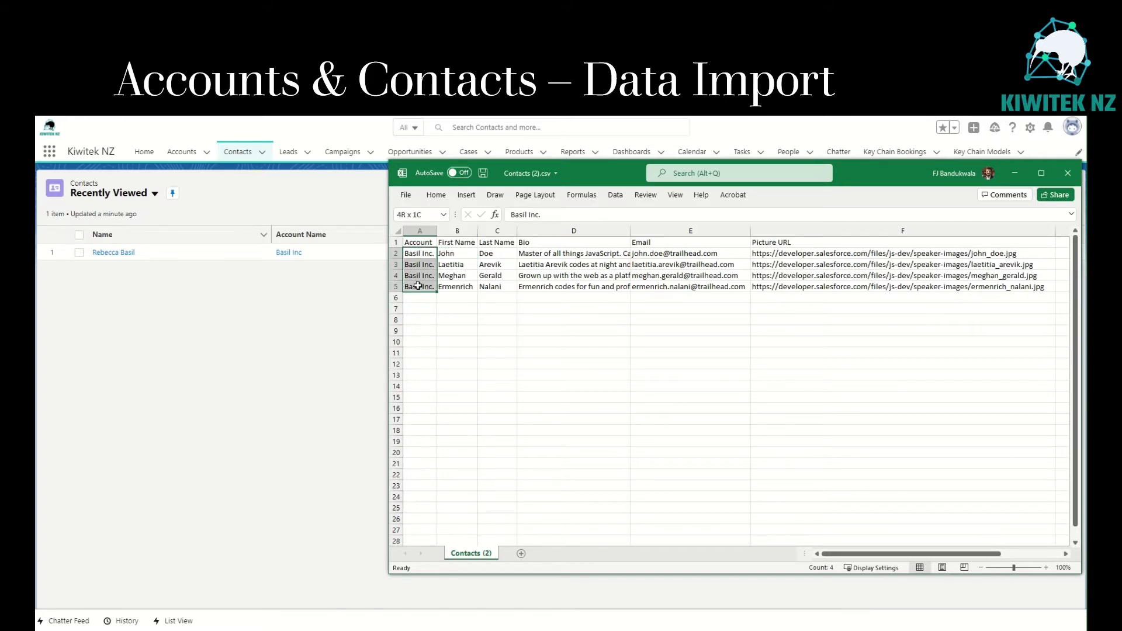
pyautogui.click(498, 244)
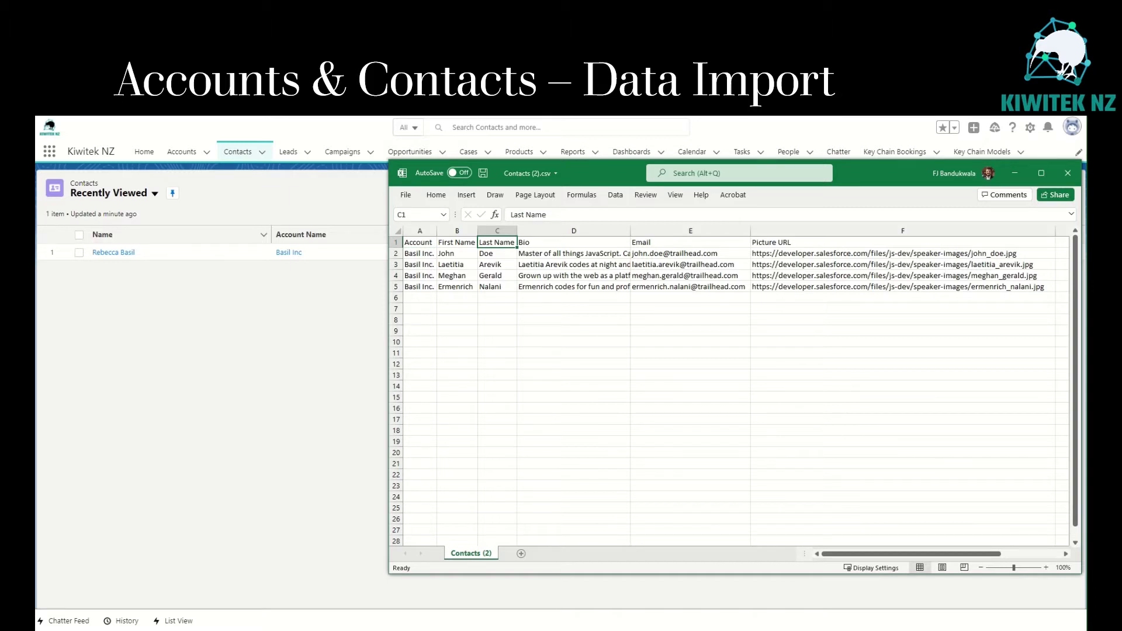
pyautogui.moveTo(433, 244); pyautogui.dragTo(819, 243)
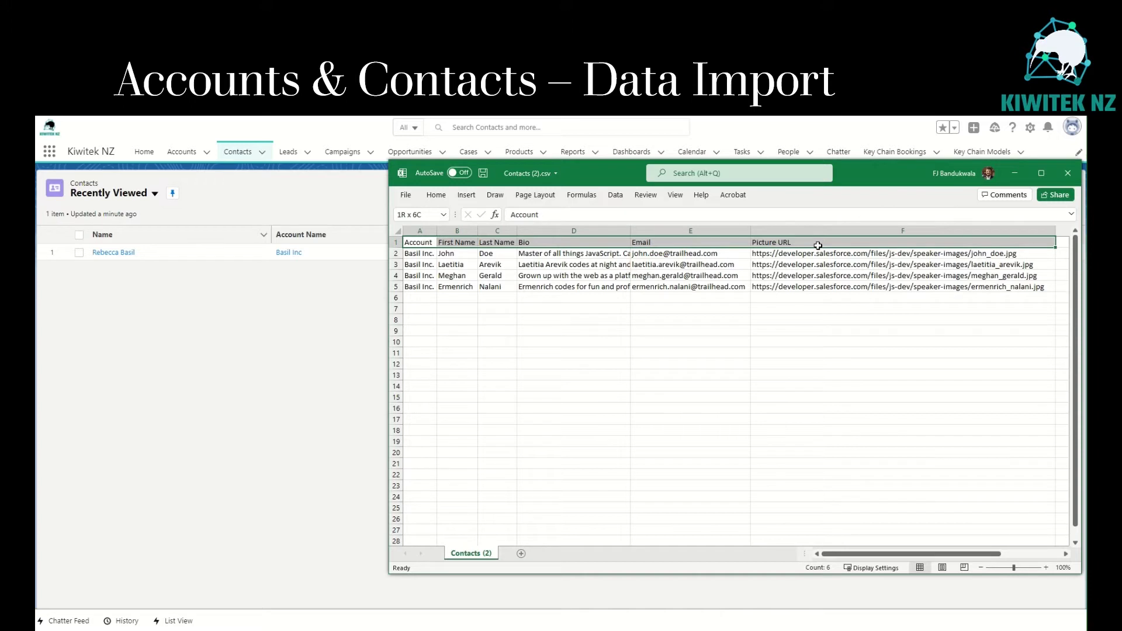
pyautogui.click(426, 244)
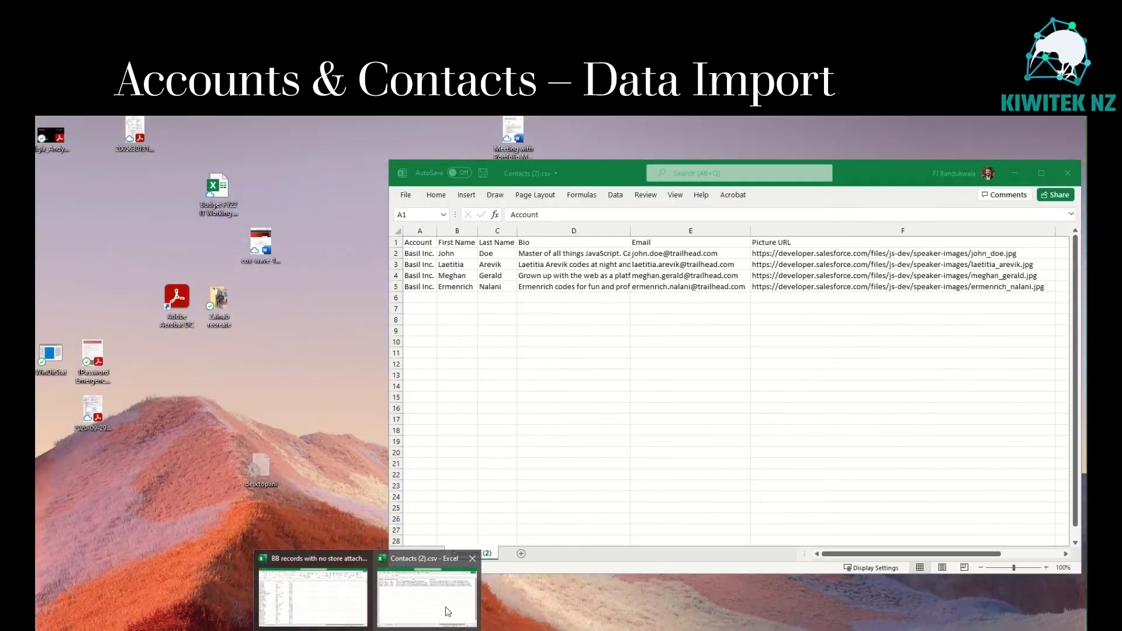
pyautogui.click(458, 580)
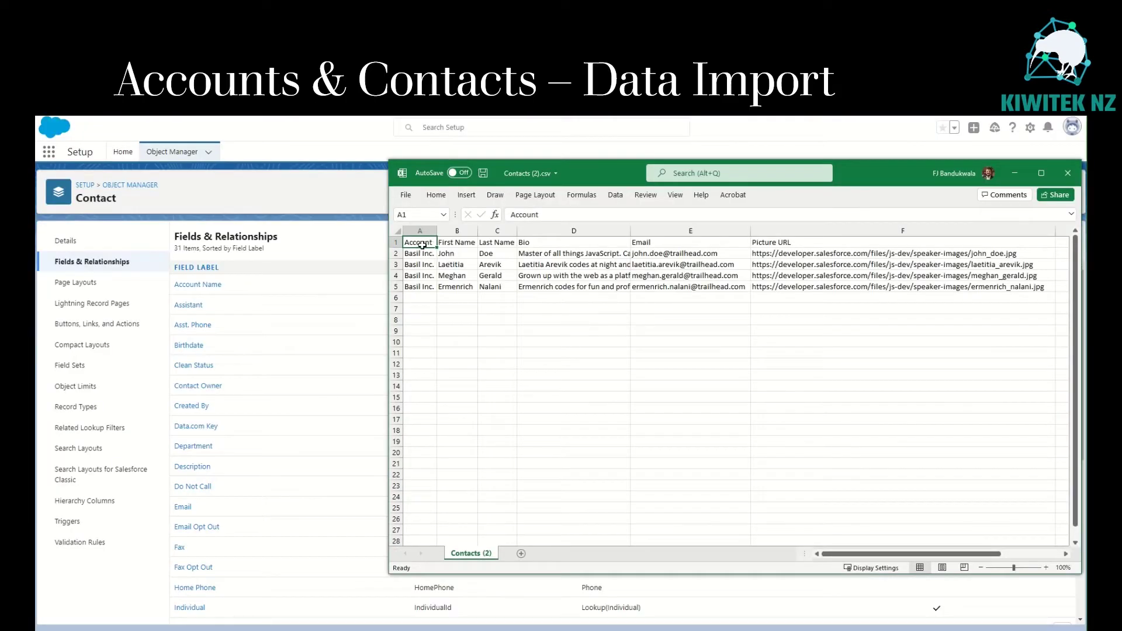
# - Place the spreadsheet beside the Contact field list and compare its Account, name and Bio columns
pyautogui.moveTo(387, 396); pyautogui.dragTo(643, 396)
pyautogui.moveTo(672, 243); pyautogui.dragTo(673, 291)
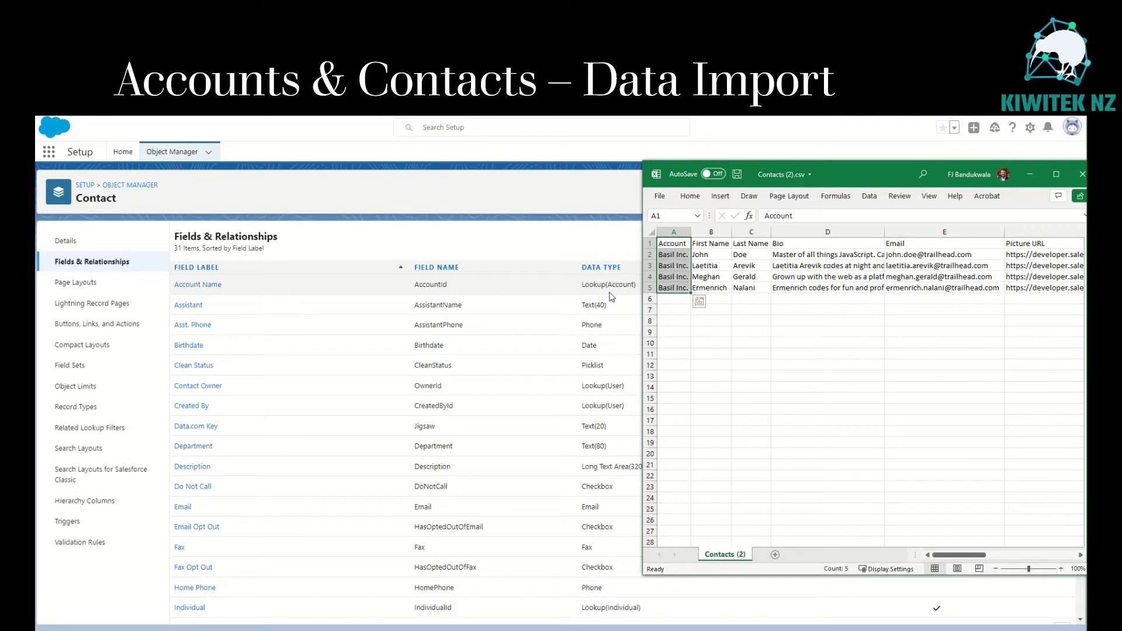
pyautogui.moveTo(711, 243); pyautogui.dragTo(749, 289)
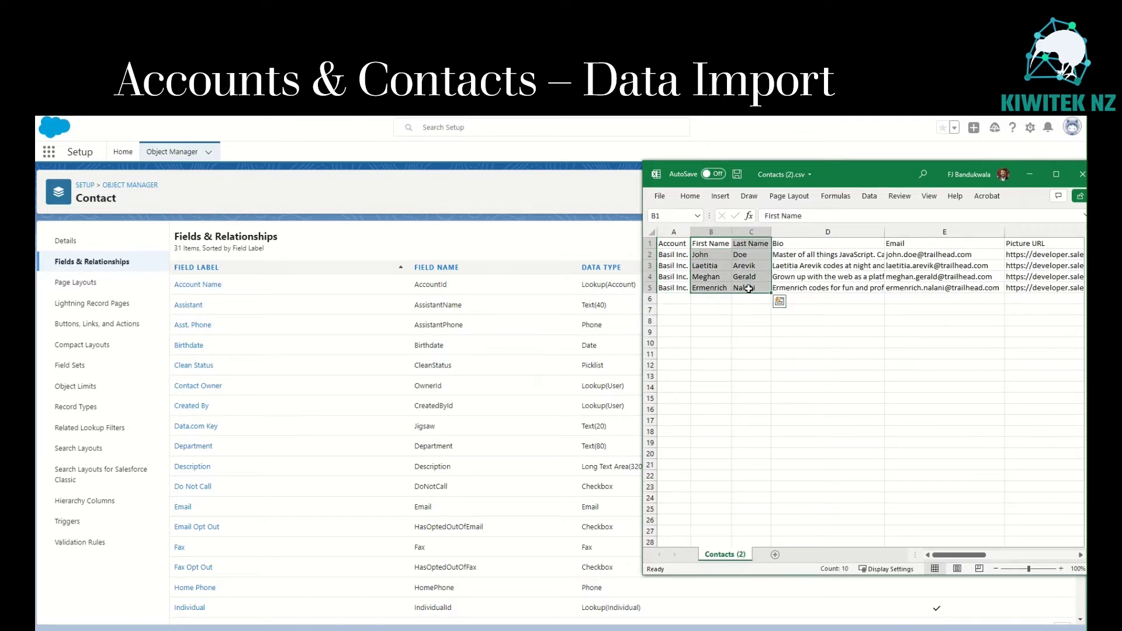
pyautogui.click(749, 288)
pyautogui.scroll(-5, 222, 473)
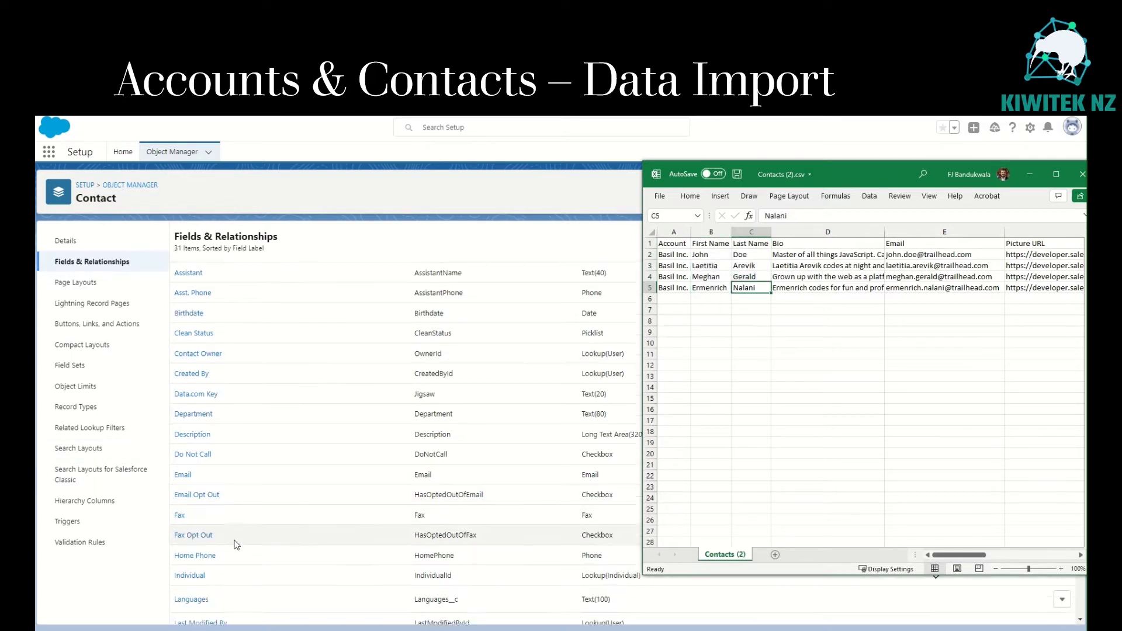
pyautogui.moveTo(818, 244); pyautogui.dragTo(824, 289)
pyautogui.scroll(5, 324, 450)
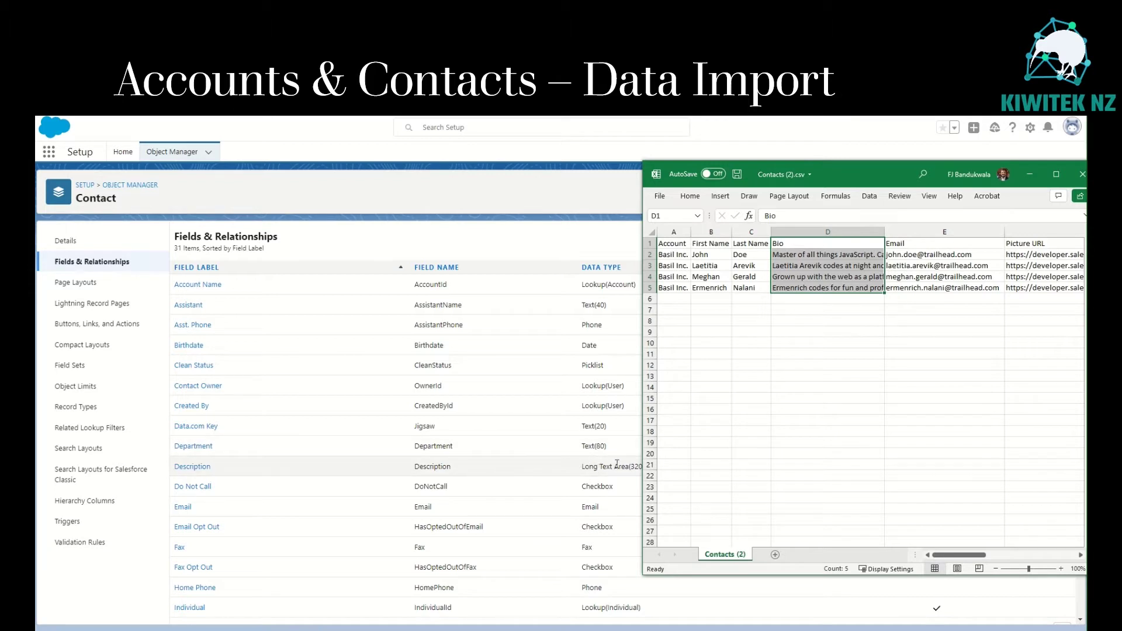
pyautogui.click(861, 258)
pyautogui.click(853, 267)
pyautogui.click(851, 286)
pyautogui.click(851, 277)
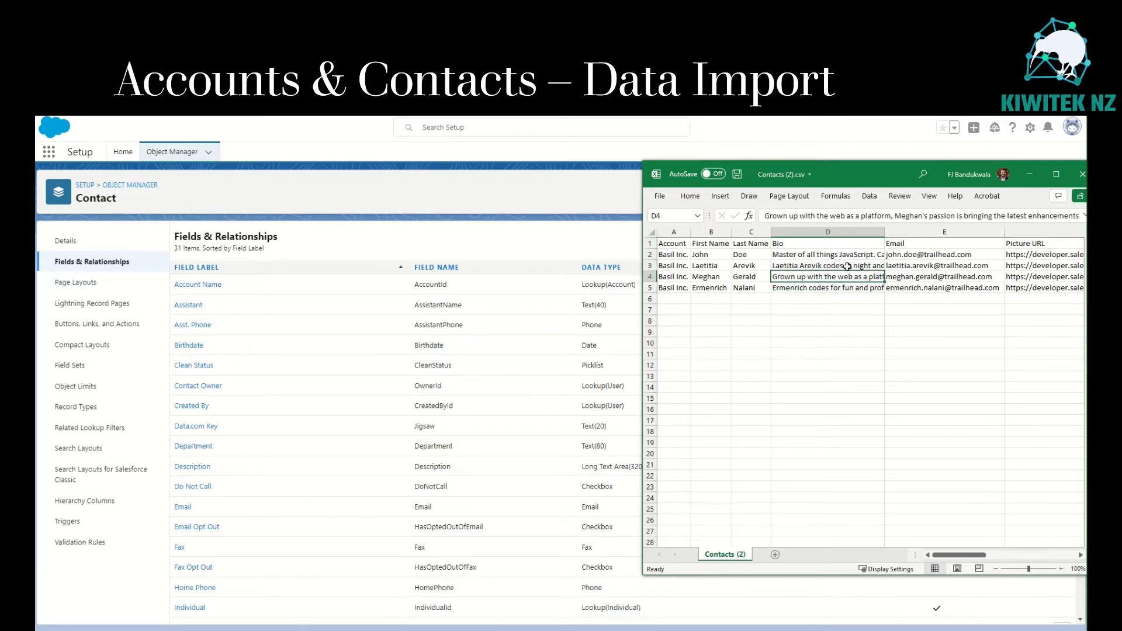
pyautogui.click(835, 255)
pyautogui.moveTo(835, 255); pyautogui.dragTo(830, 288)
# - Compare the Email and Picture URL columns with the Contact fields, then restore the field list
pyautogui.moveTo(929, 255); pyautogui.dragTo(941, 287)
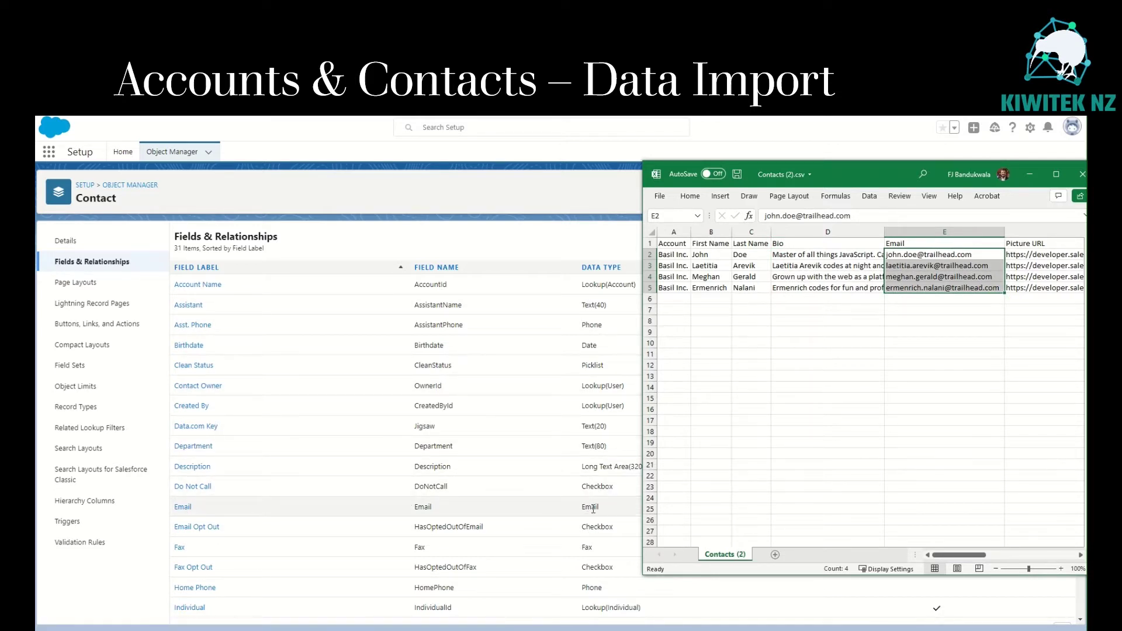
pyautogui.click(1057, 244)
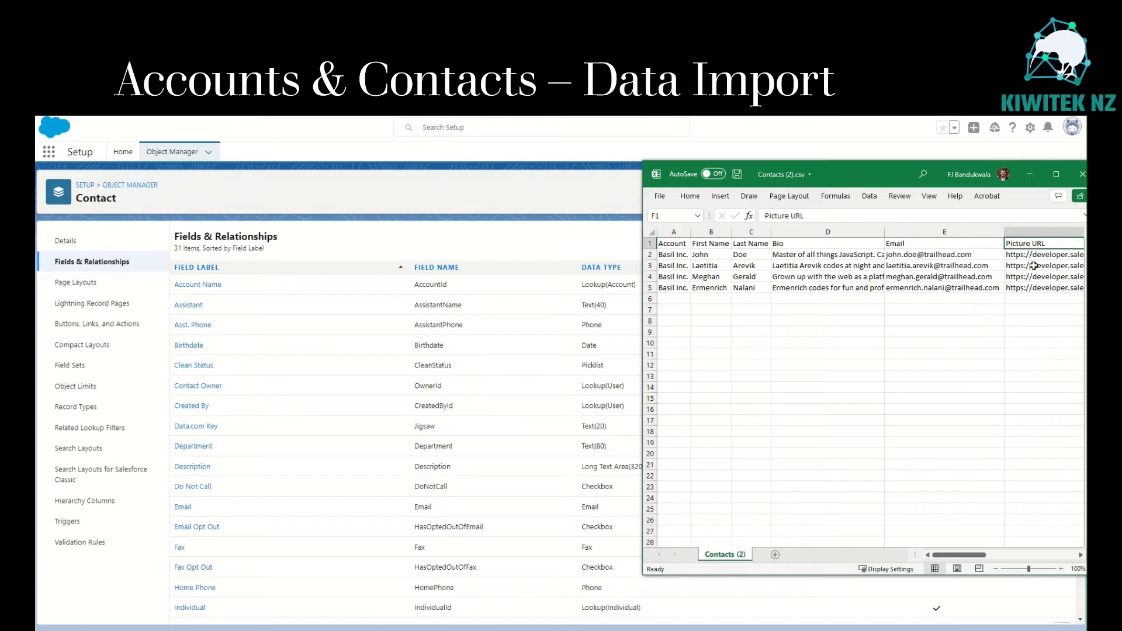
pyautogui.moveTo(973, 555); pyautogui.dragTo(1045, 556)
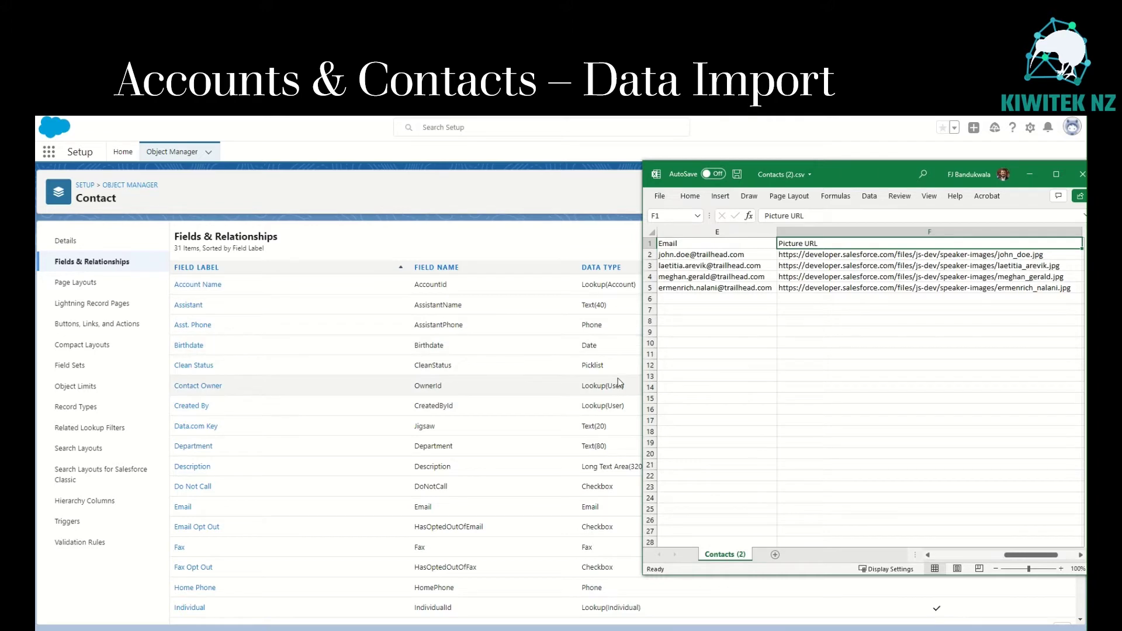
pyautogui.scroll(-2, 617, 362)
pyautogui.scroll(2, 608, 315)
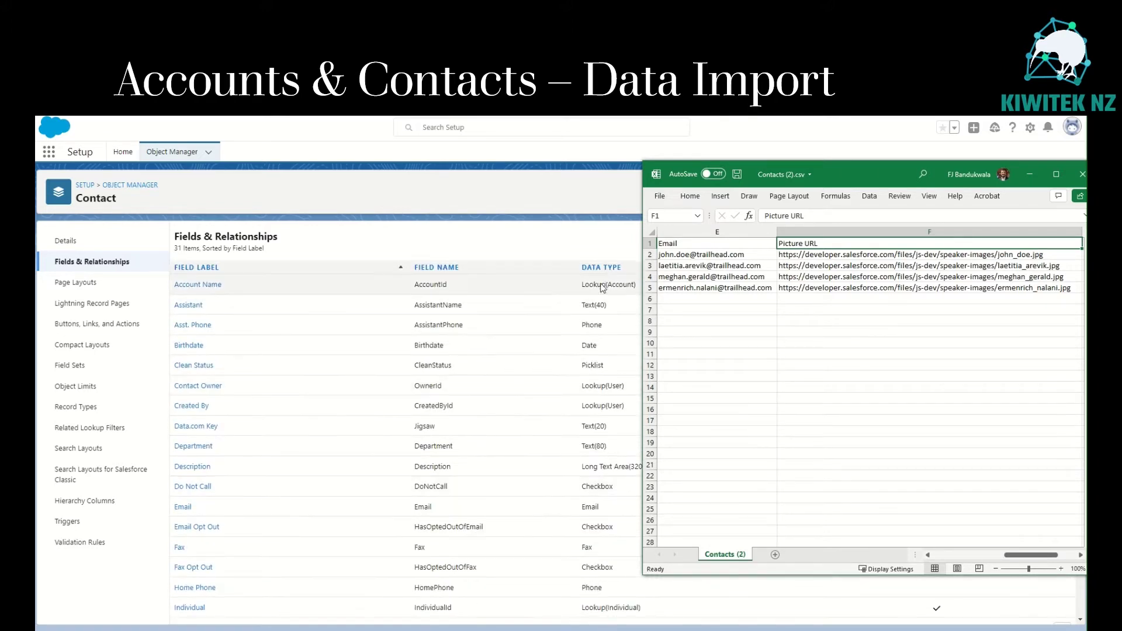
pyautogui.scroll(-5, 602, 287)
pyautogui.scroll(5, 619, 459)
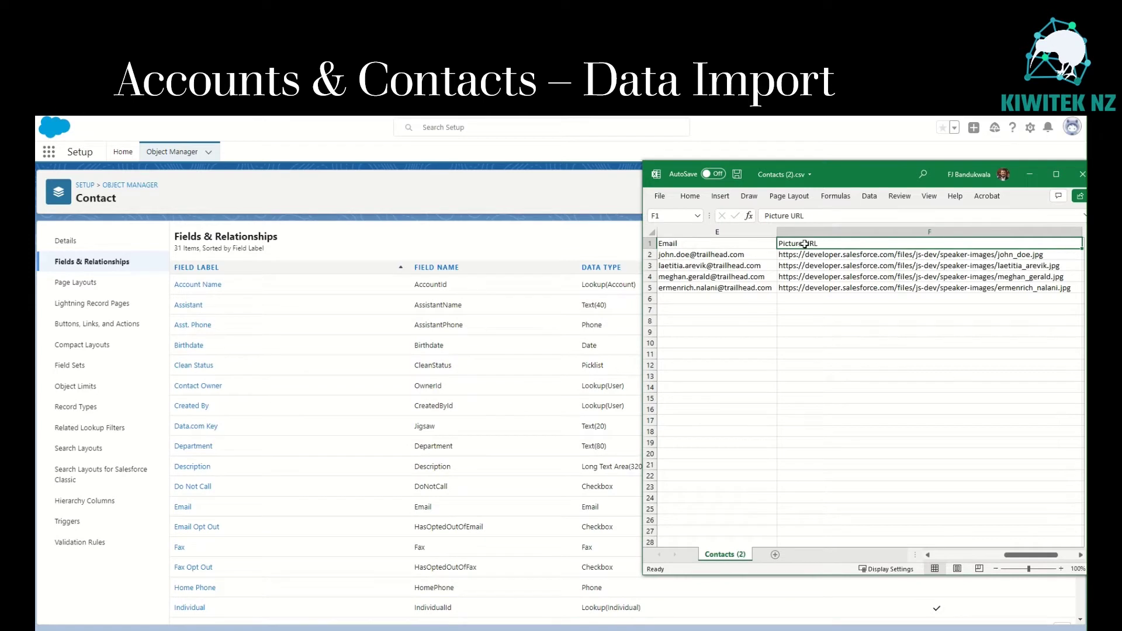
pyautogui.click(617, 246)
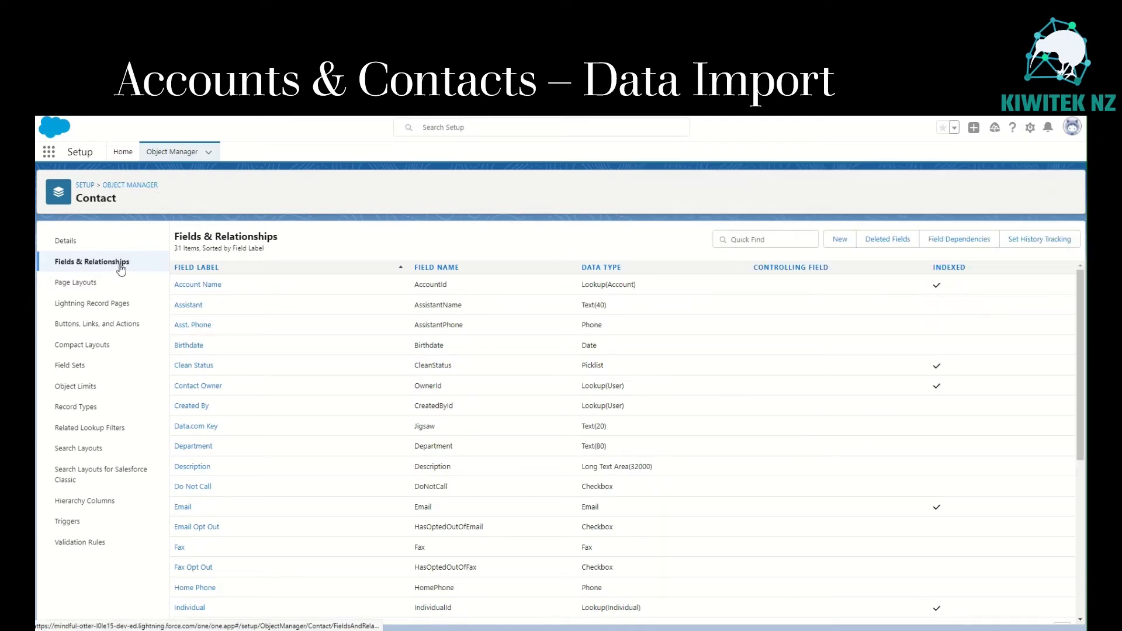
# - Create a URL-type Contact field labelled Picture URL on all four page layouts
pyautogui.click(840, 240)
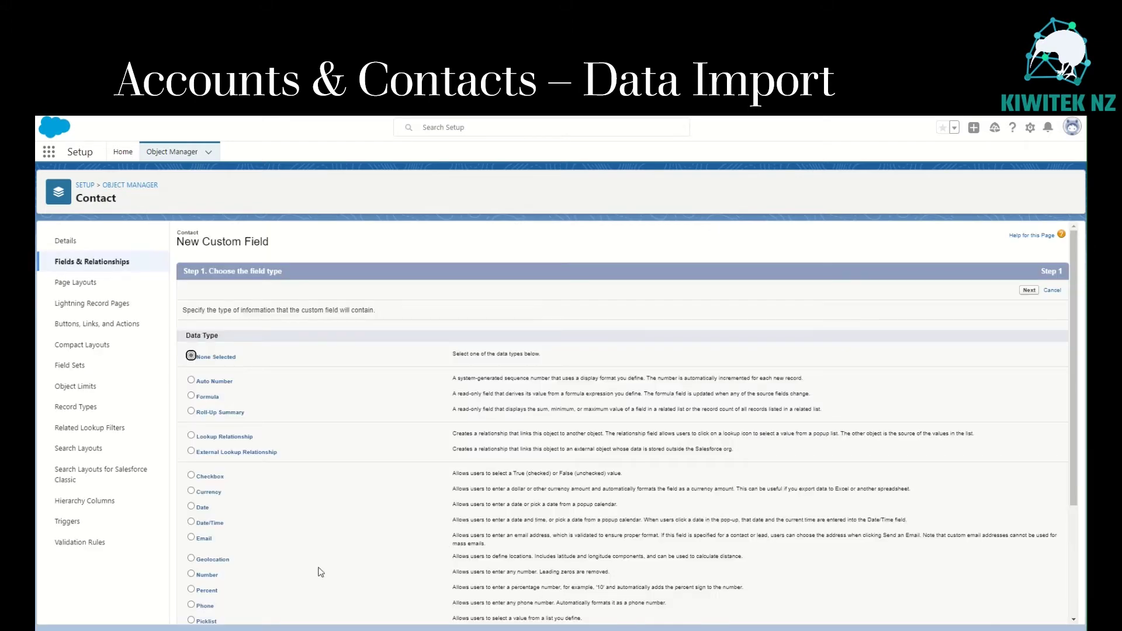
pyautogui.scroll(-3, 321, 572)
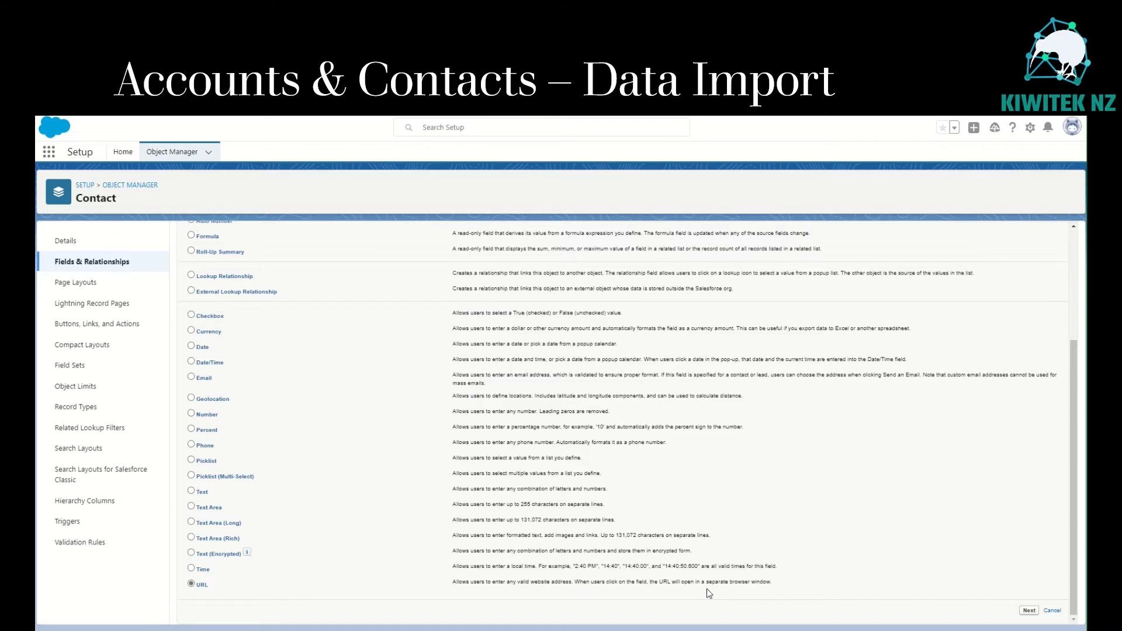
pyautogui.click(1029, 611)
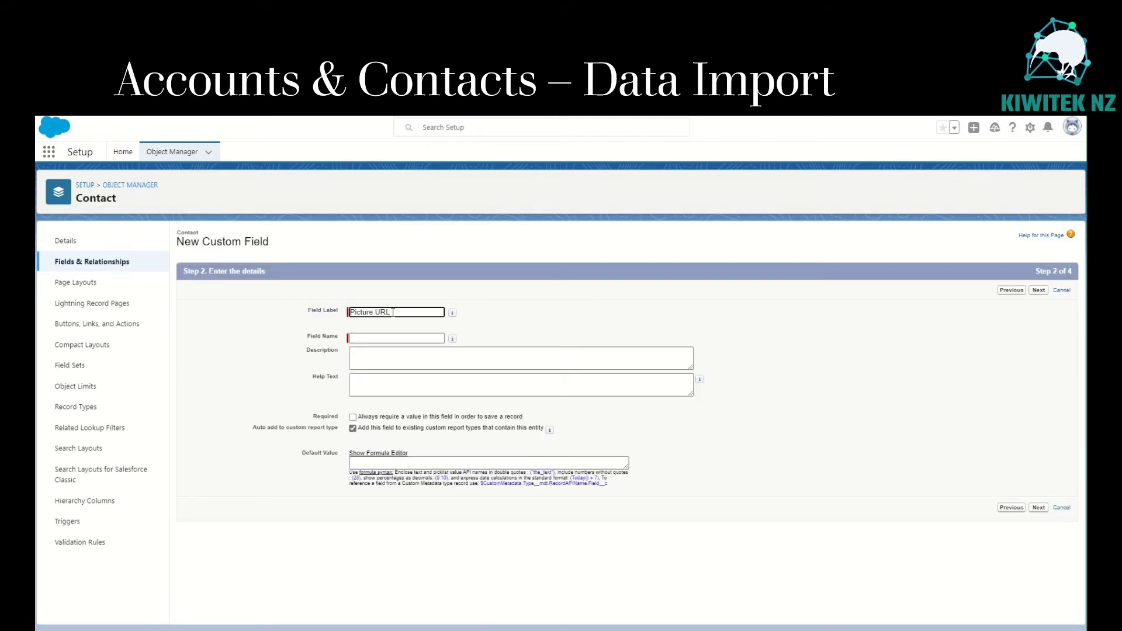
pyautogui.press('Tab')
pyautogui.press('Tab')
pyautogui.press('Tab')
pyautogui.press('Tab')
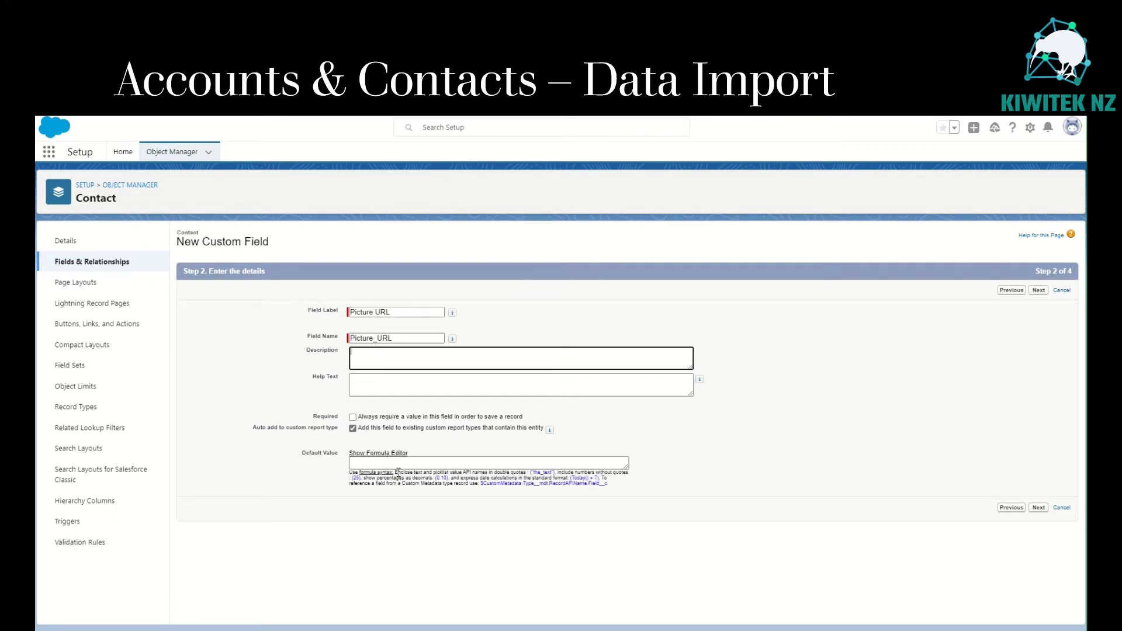
pyautogui.click(1039, 508)
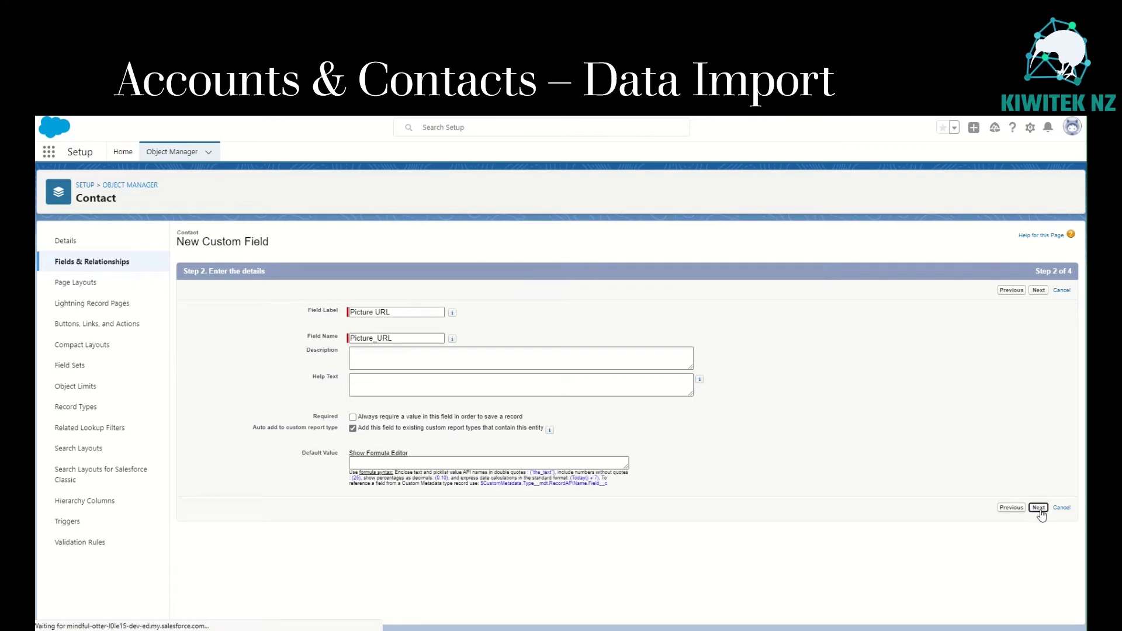
pyautogui.click(1028, 289)
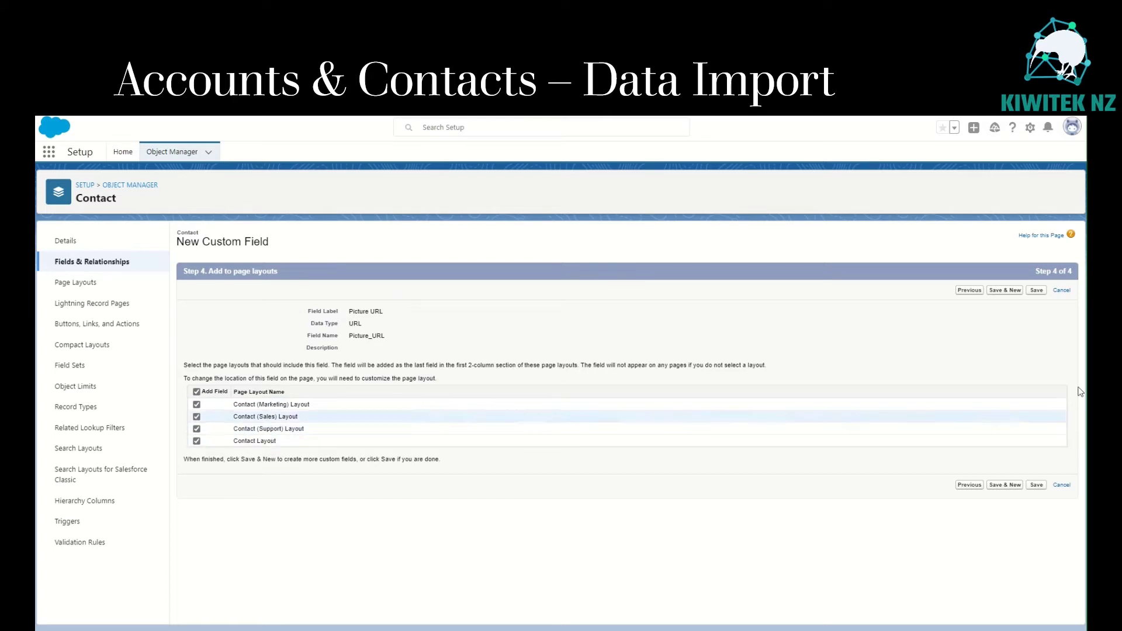
pyautogui.click(1037, 291)
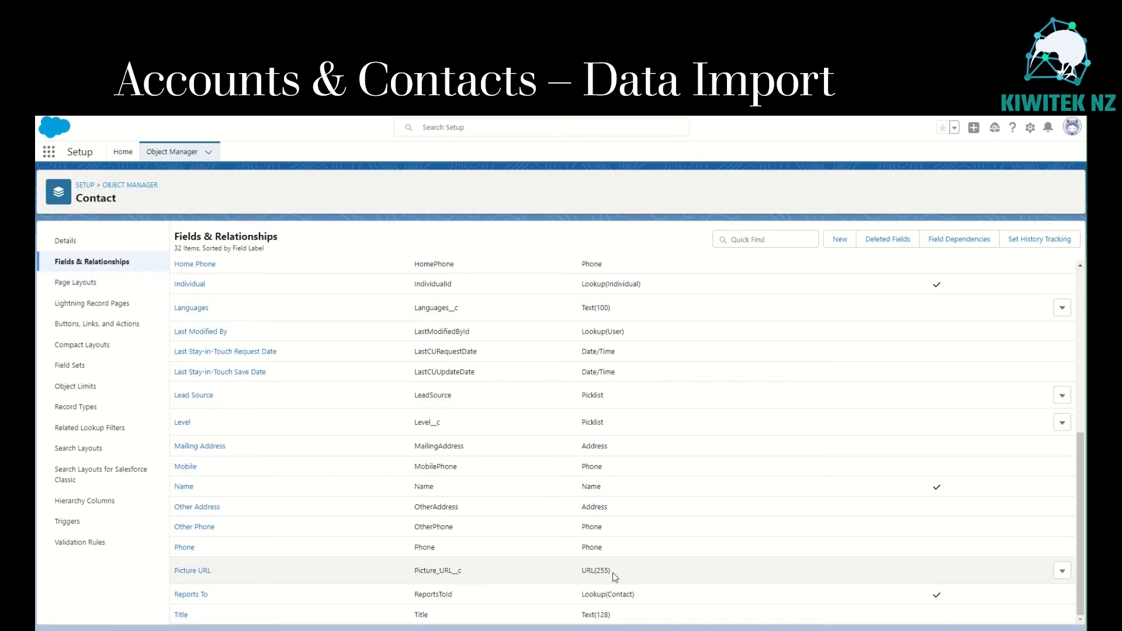
# - Recheck the Basil Inc. account value in the sheet, then open Data Import Wizard from Quick Find
pyautogui.scroll(6, 613, 573)
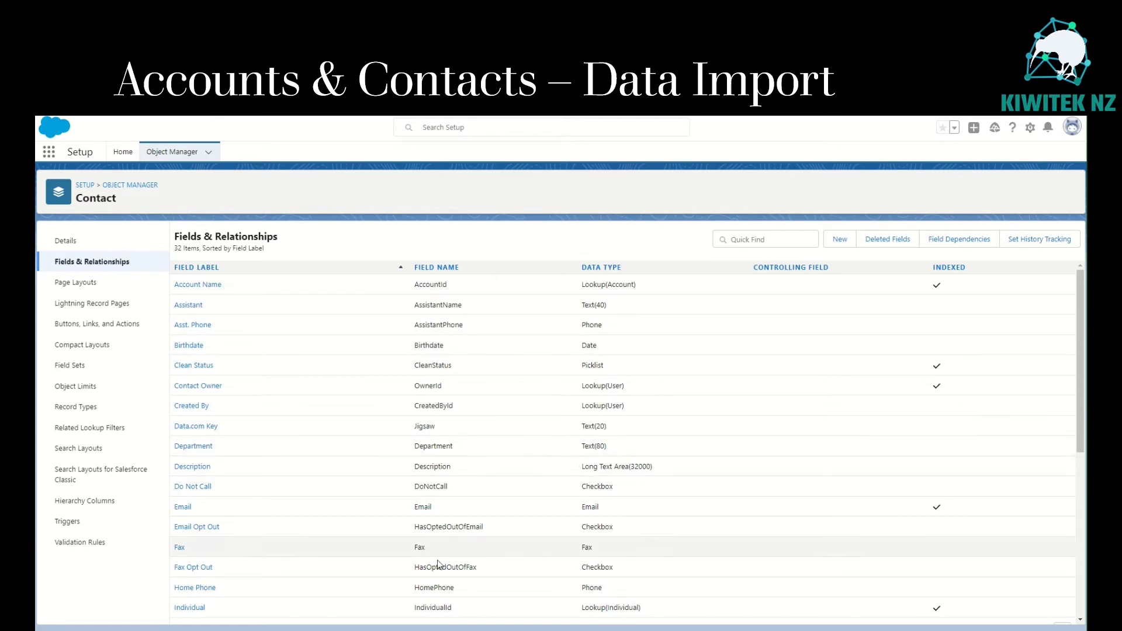
pyautogui.click(438, 607)
pyautogui.moveTo(1012, 555); pyautogui.dragTo(920, 555)
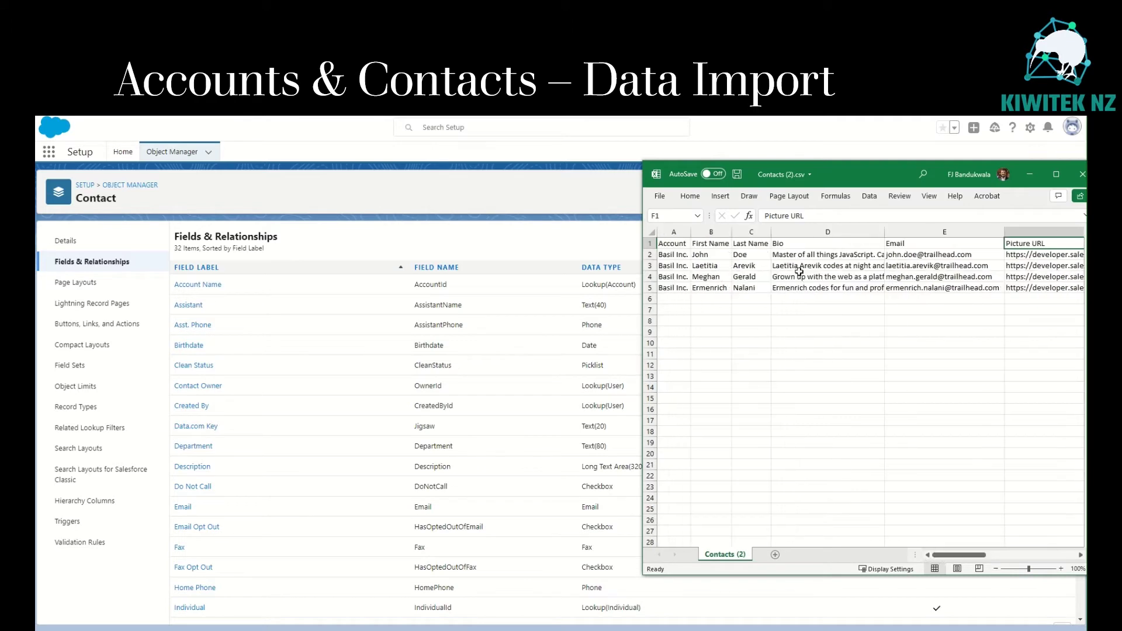
pyautogui.click(672, 256)
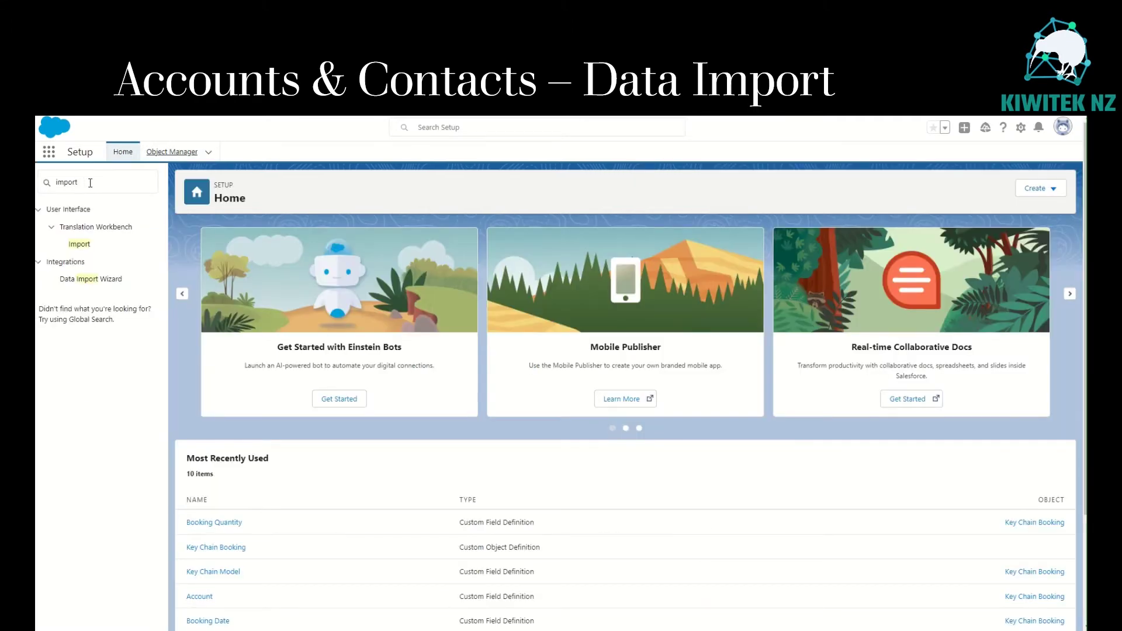
pyautogui.click(91, 183)
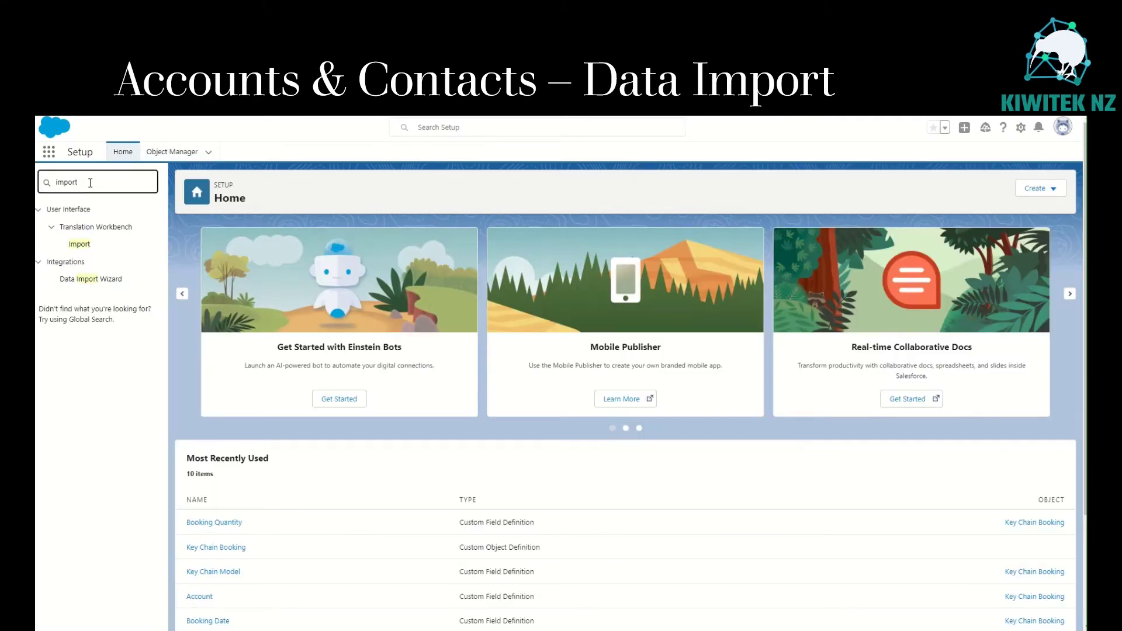
pyautogui.click(111, 279)
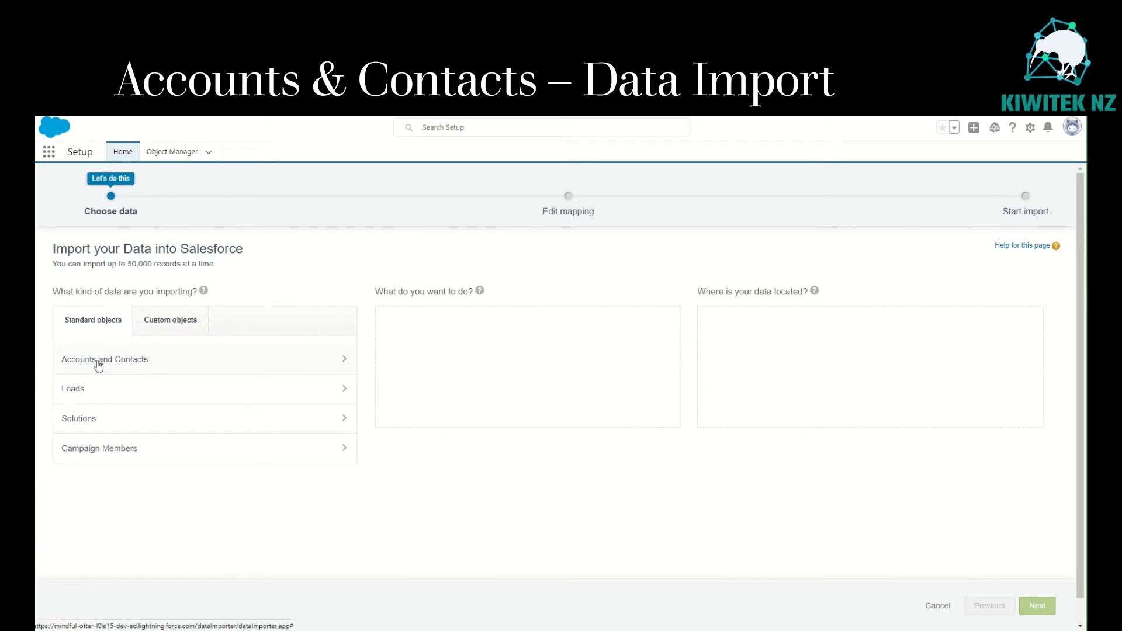
# - Set up an Accounts and Contacts new-records import matching by Name & Site, Customer type, from CSV
pyautogui.click(141, 363)
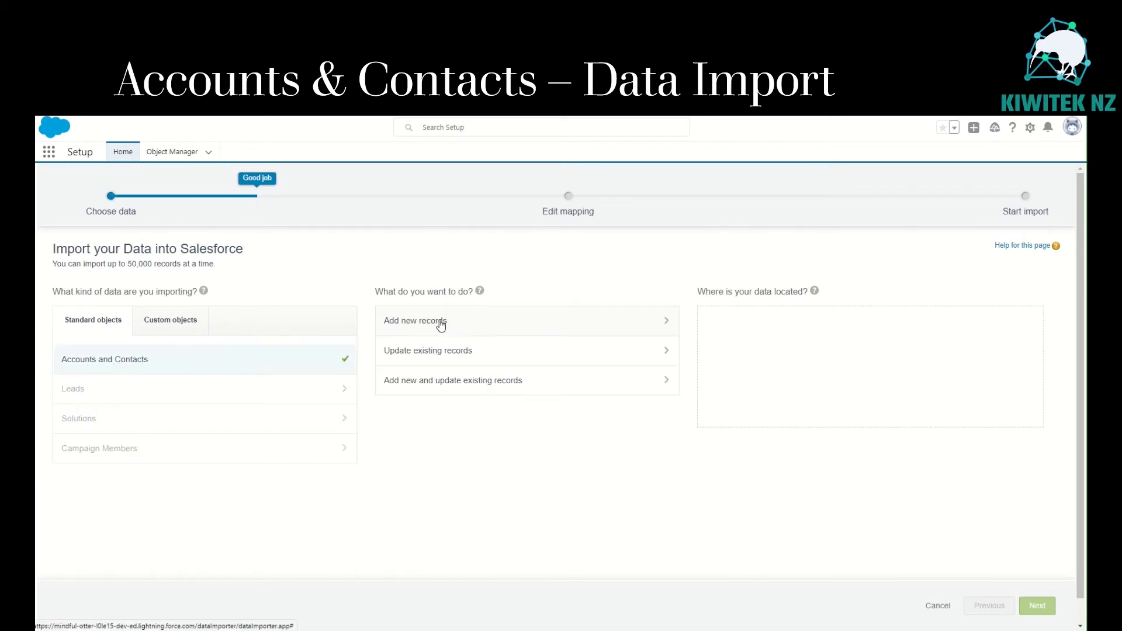
pyautogui.click(440, 326)
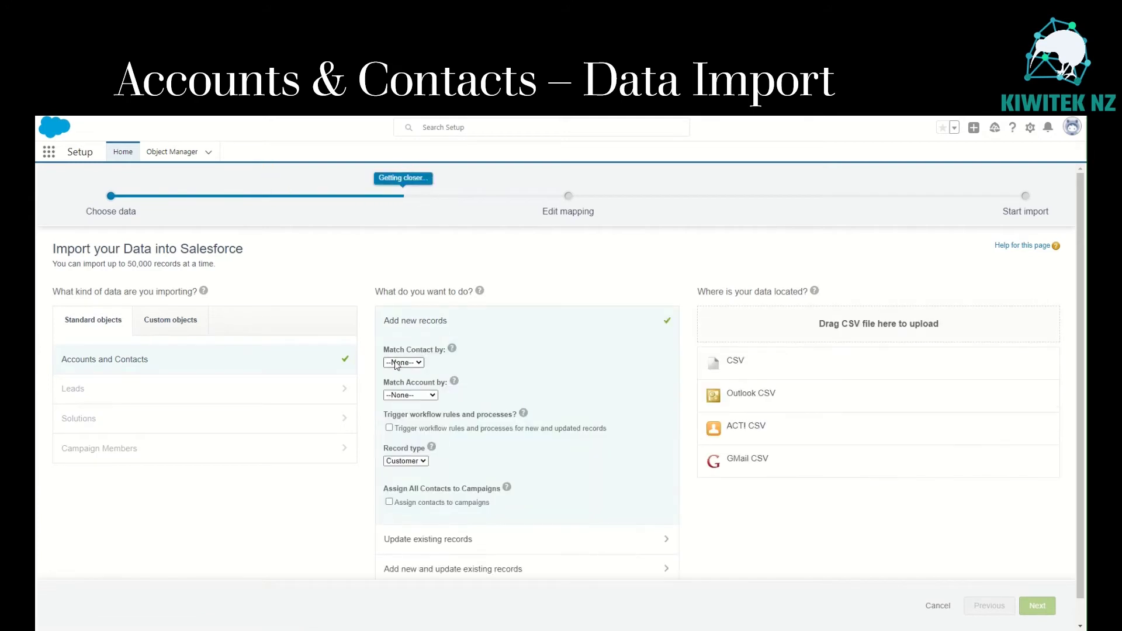
pyautogui.click(428, 396)
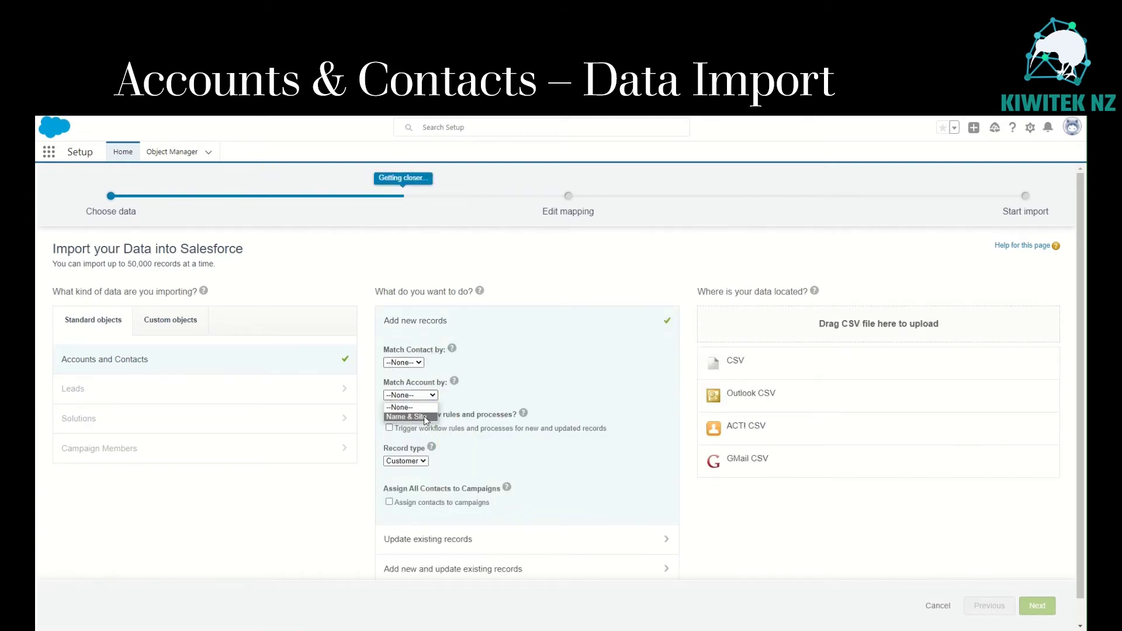
pyautogui.click(426, 417)
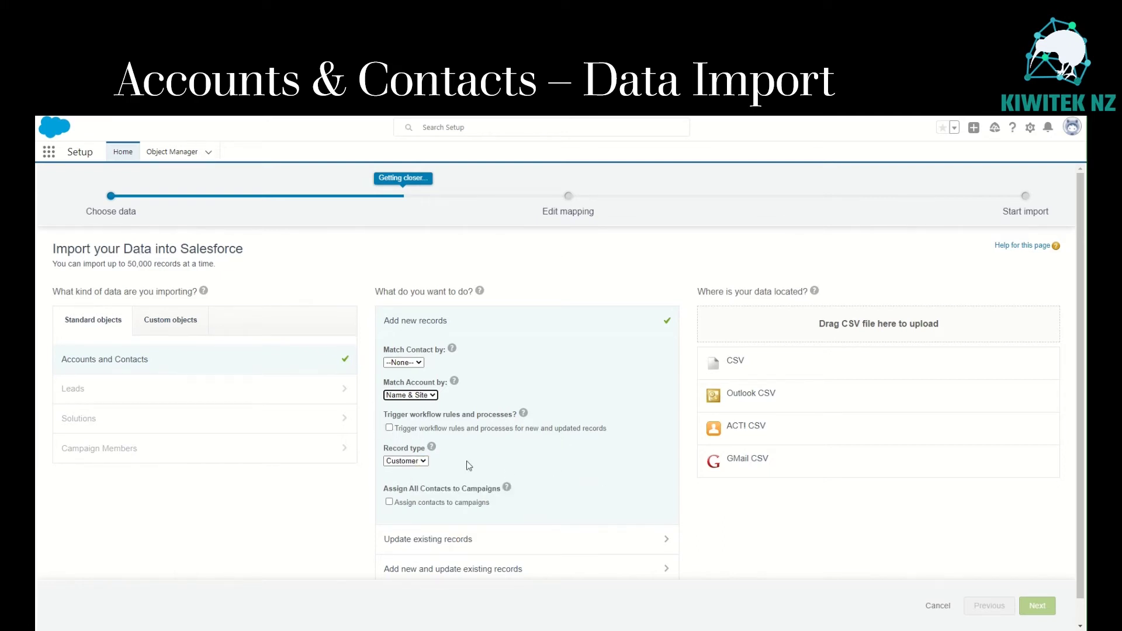
pyautogui.click(424, 462)
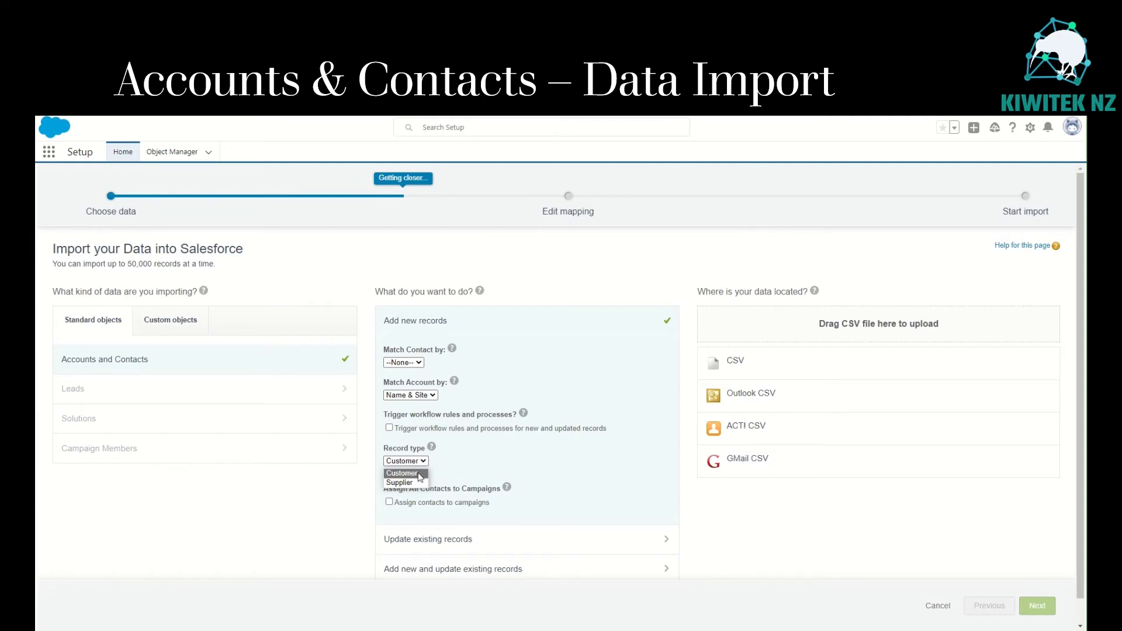
pyautogui.click(420, 474)
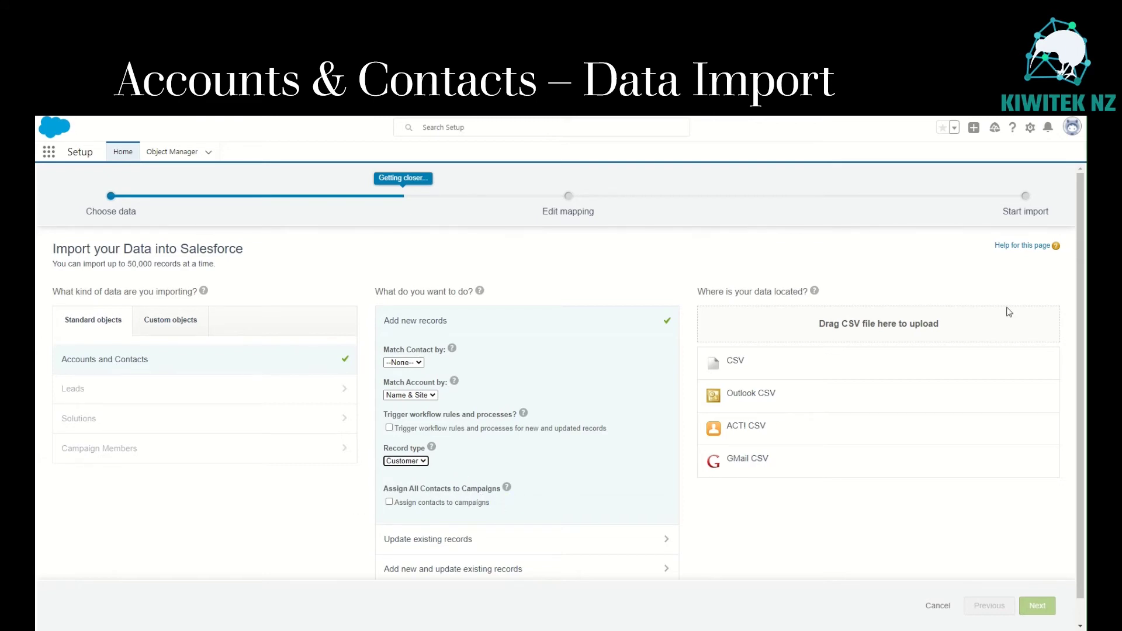
pyautogui.click(737, 363)
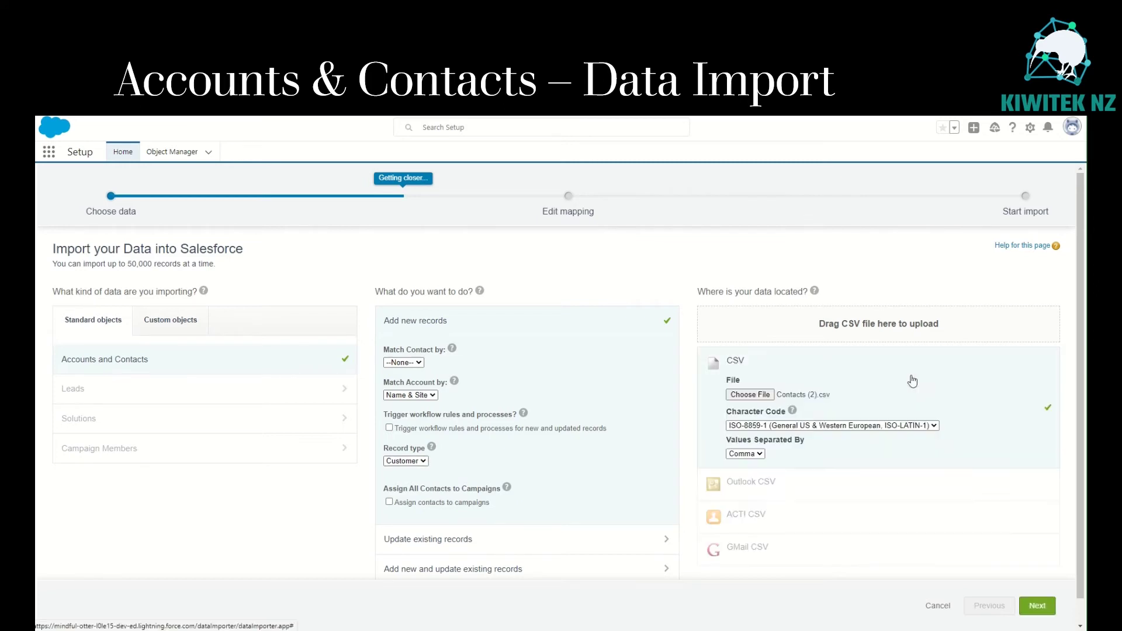
pyautogui.click(1039, 608)
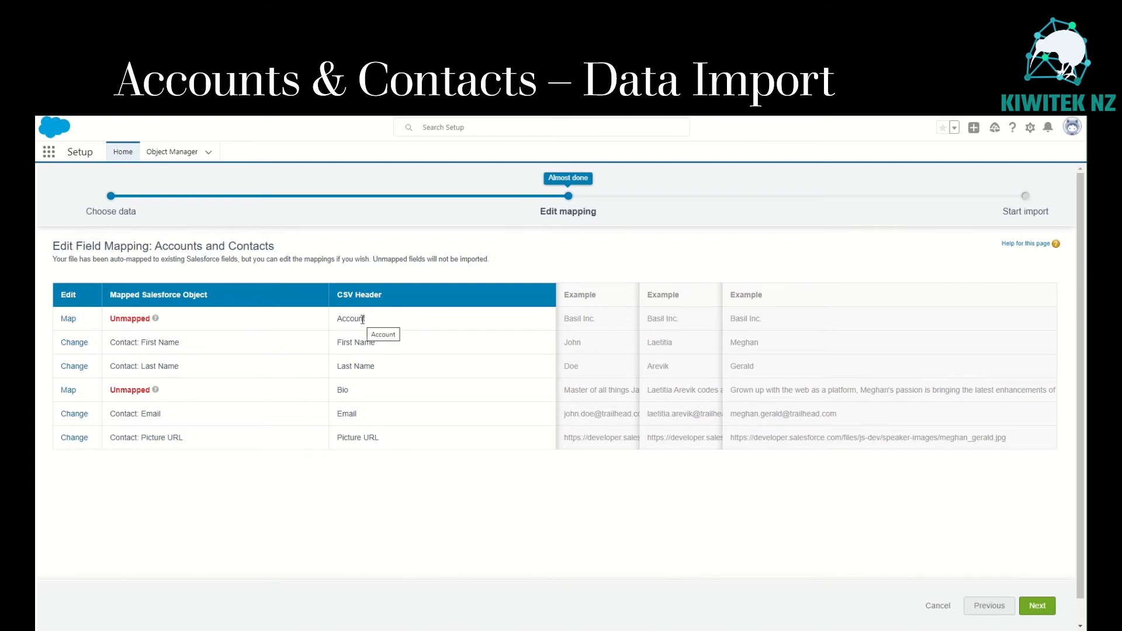
# - Map Account to Account: Account Name and Bio to Contact: Description, then proceed to review
pyautogui.click(67, 319)
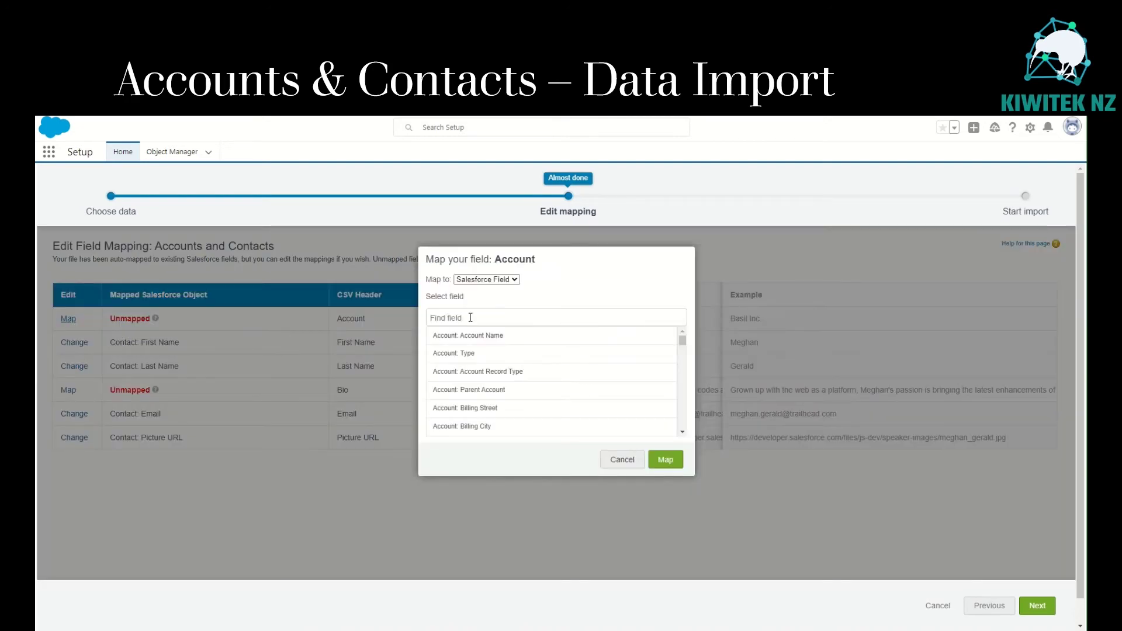
pyautogui.click(490, 336)
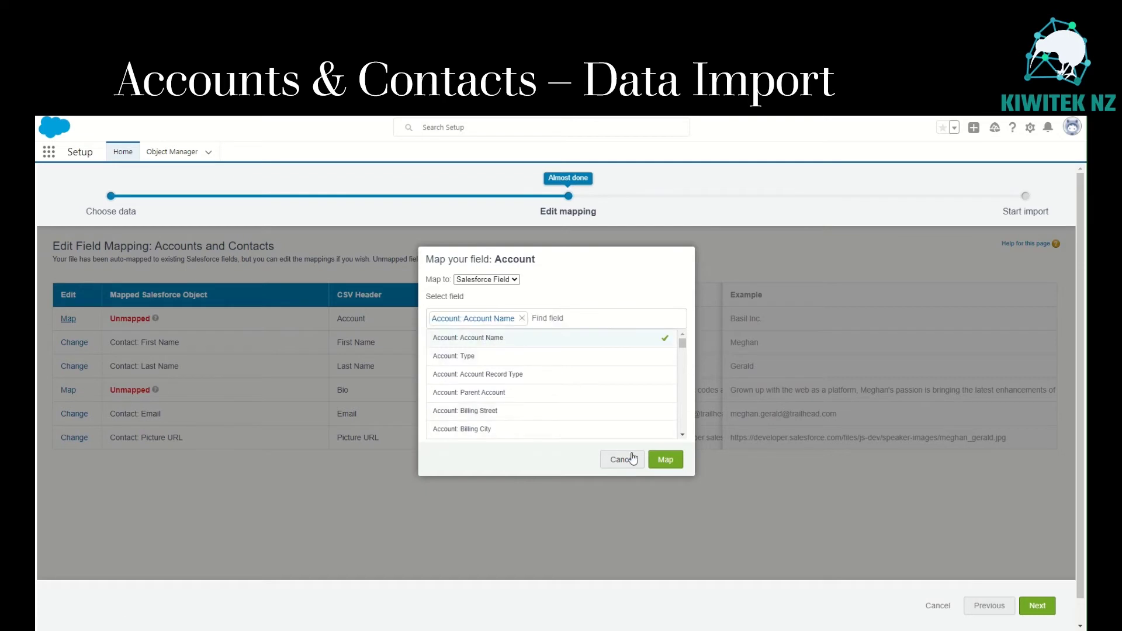
pyautogui.click(663, 459)
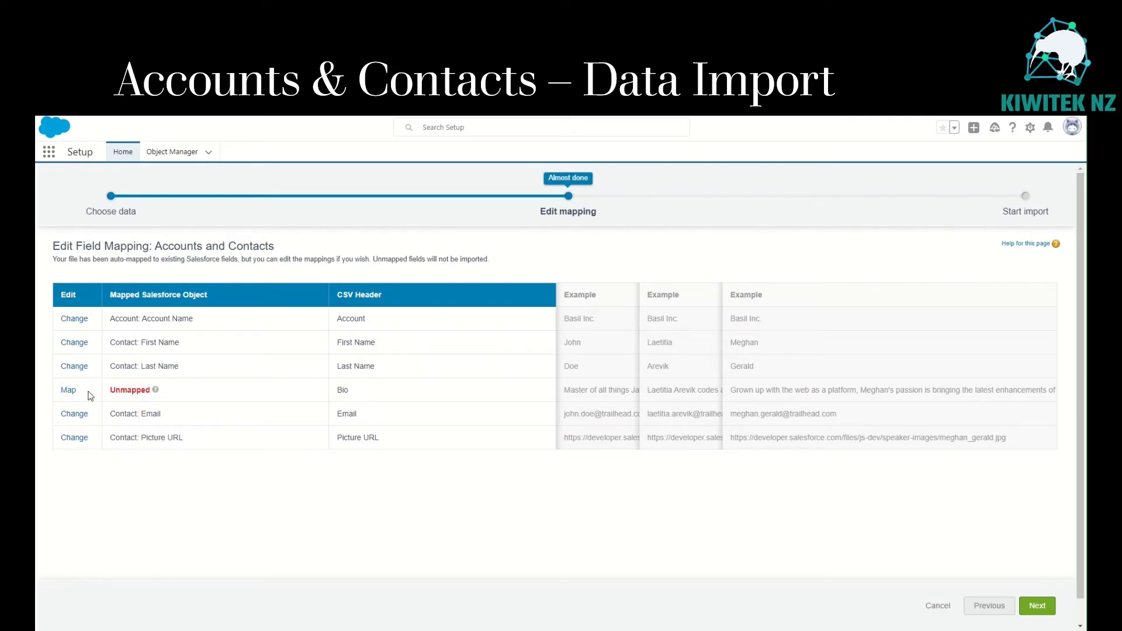
pyautogui.click(69, 390)
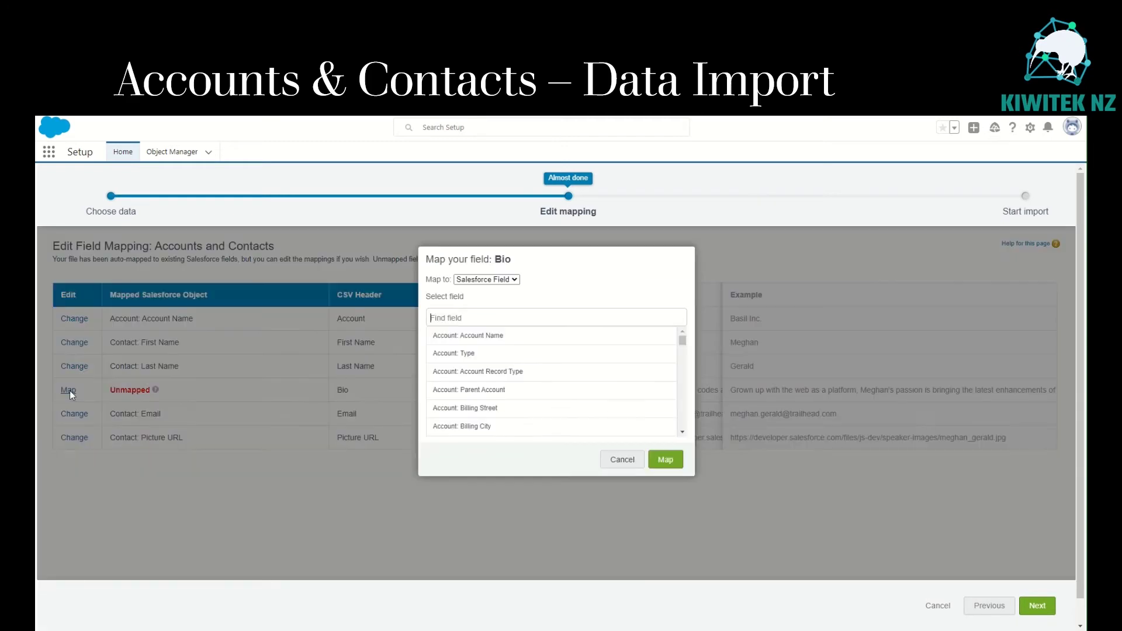
pyautogui.click(529, 315)
pyautogui.write('descrip')
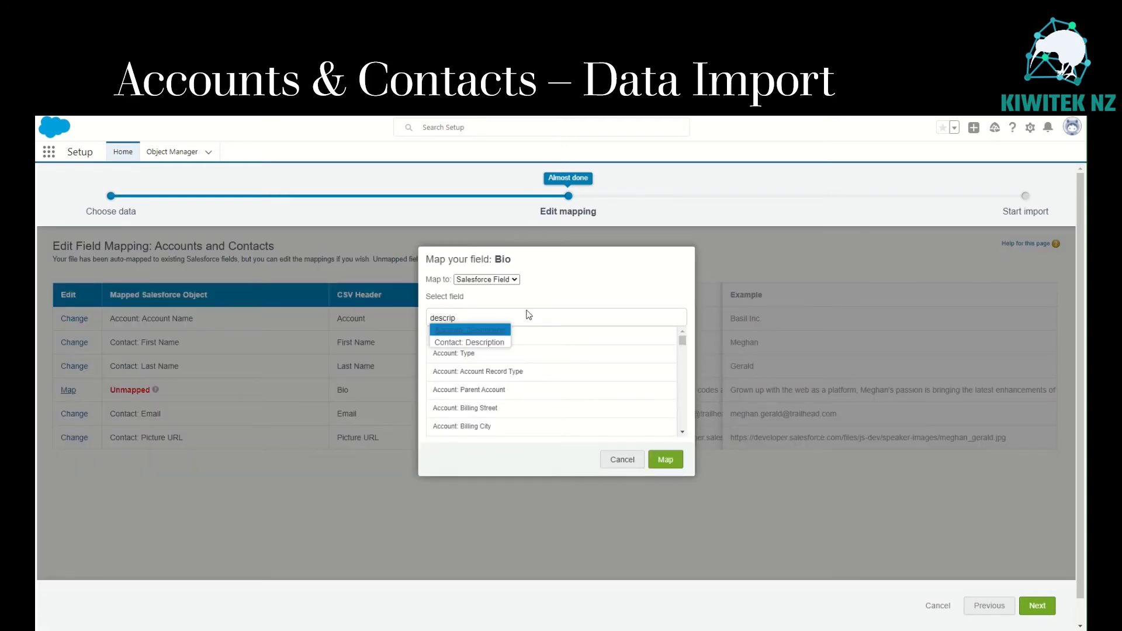
pyautogui.click(490, 344)
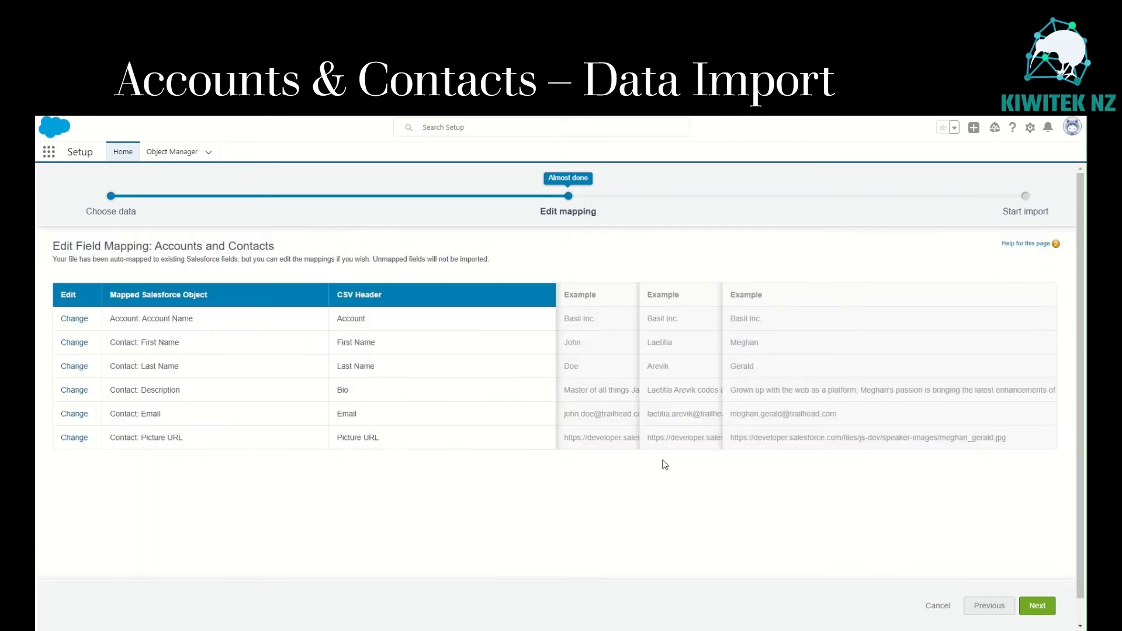
pyautogui.click(665, 463)
pyautogui.click(1044, 612)
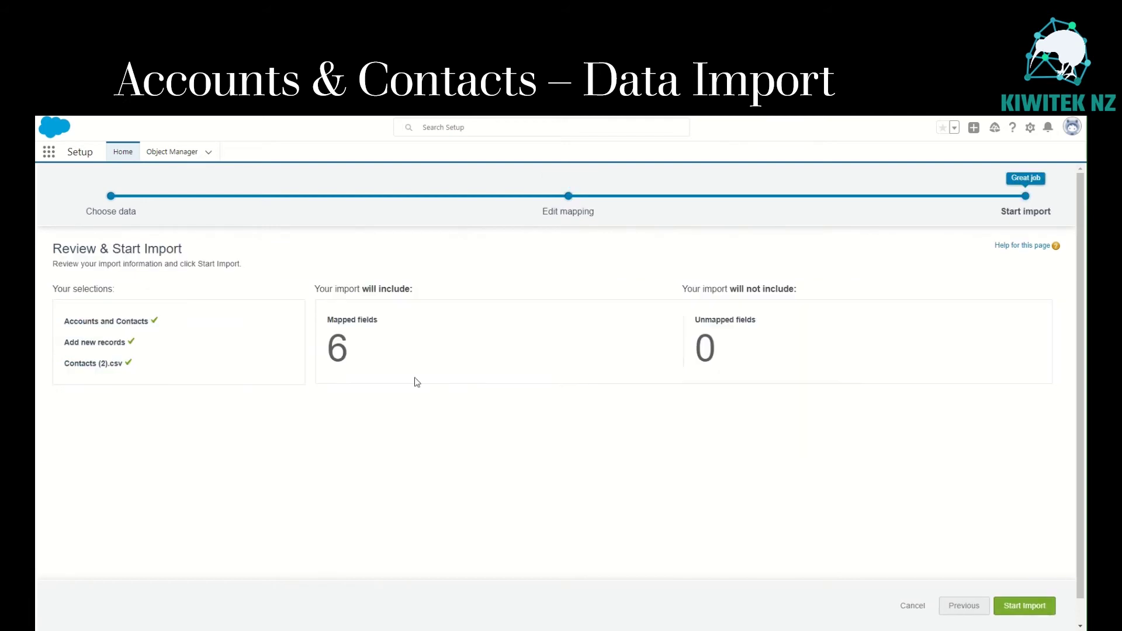
# - Start the import and confirm to go to the Bulk Data Load Job page
pyautogui.click(1023, 608)
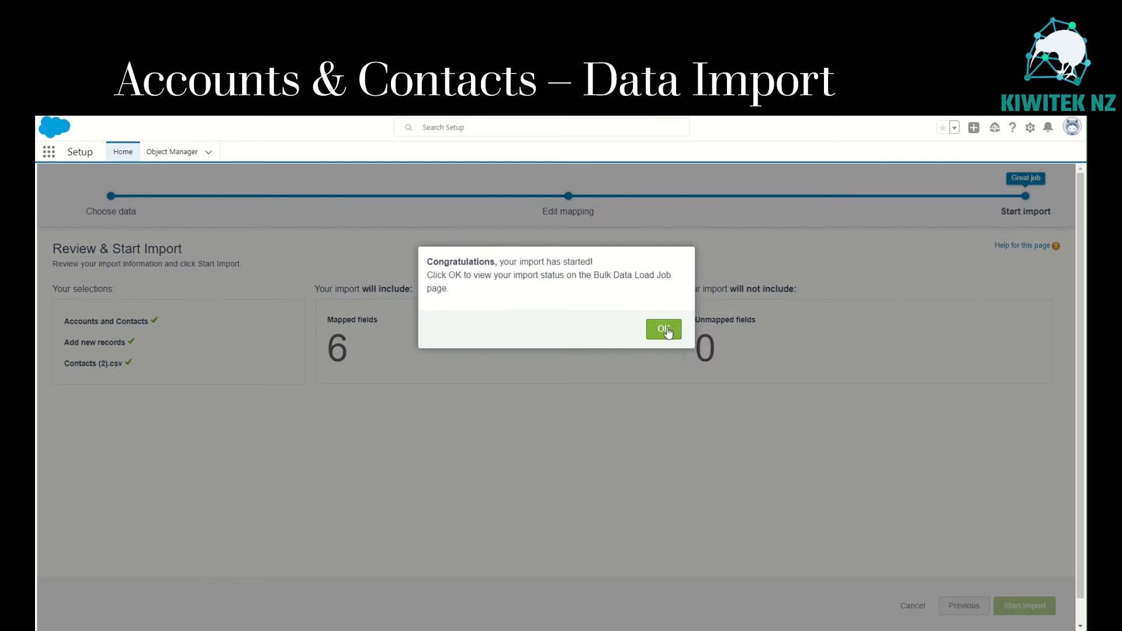
pyautogui.click(666, 330)
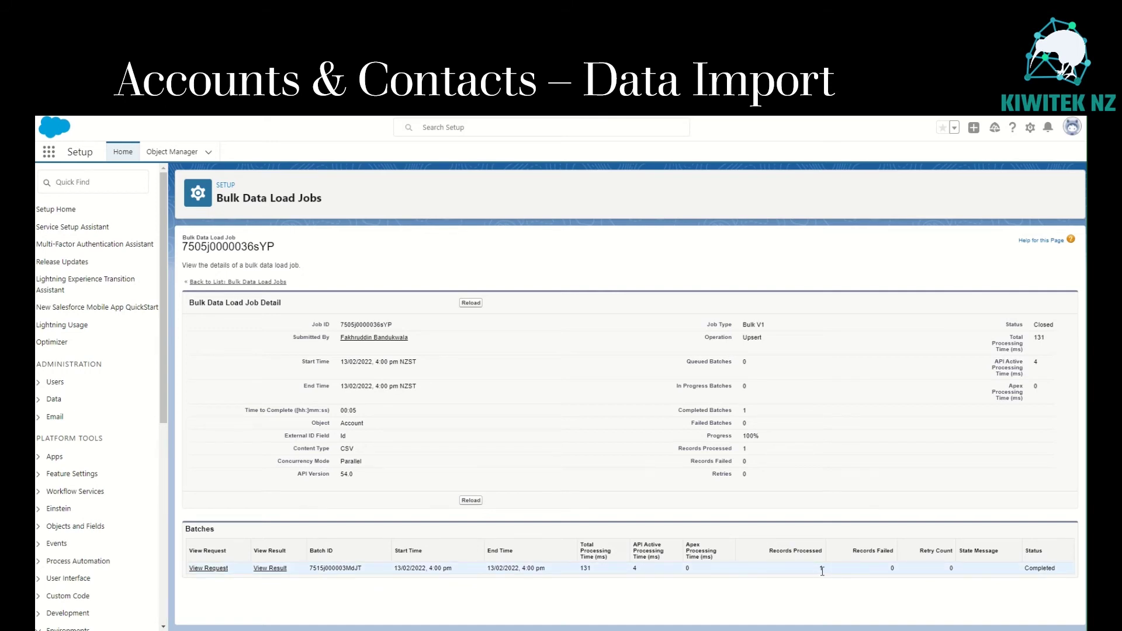
pyautogui.click(272, 569)
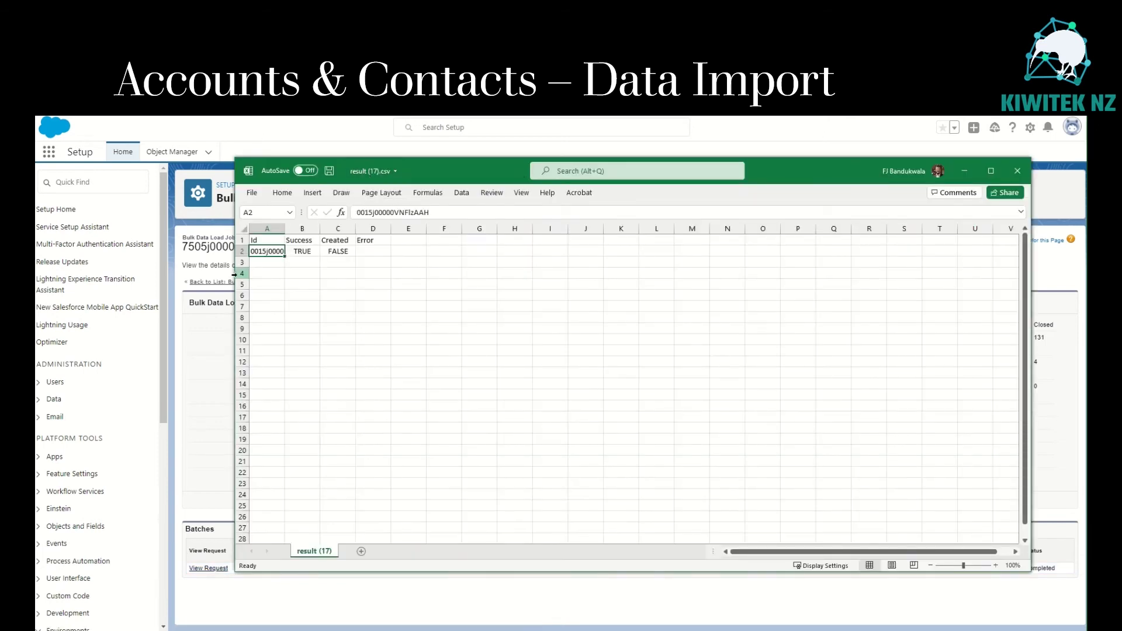
pyautogui.doubleClick(286, 229)
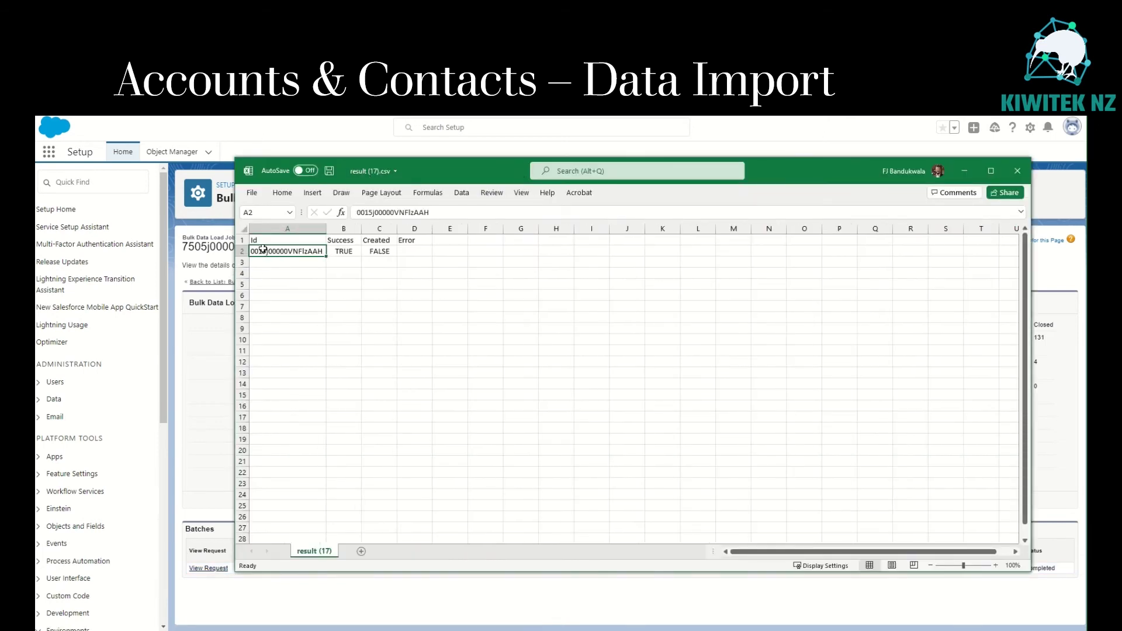
pyautogui.click(353, 254)
pyautogui.click(381, 251)
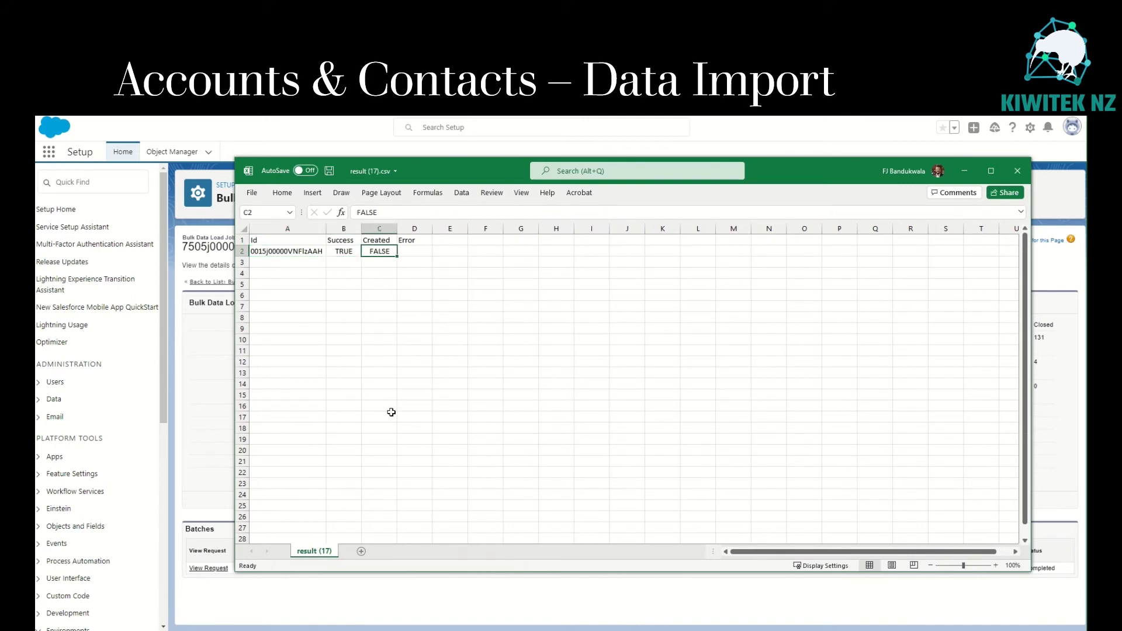
pyautogui.moveTo(384, 240); pyautogui.dragTo(380, 251)
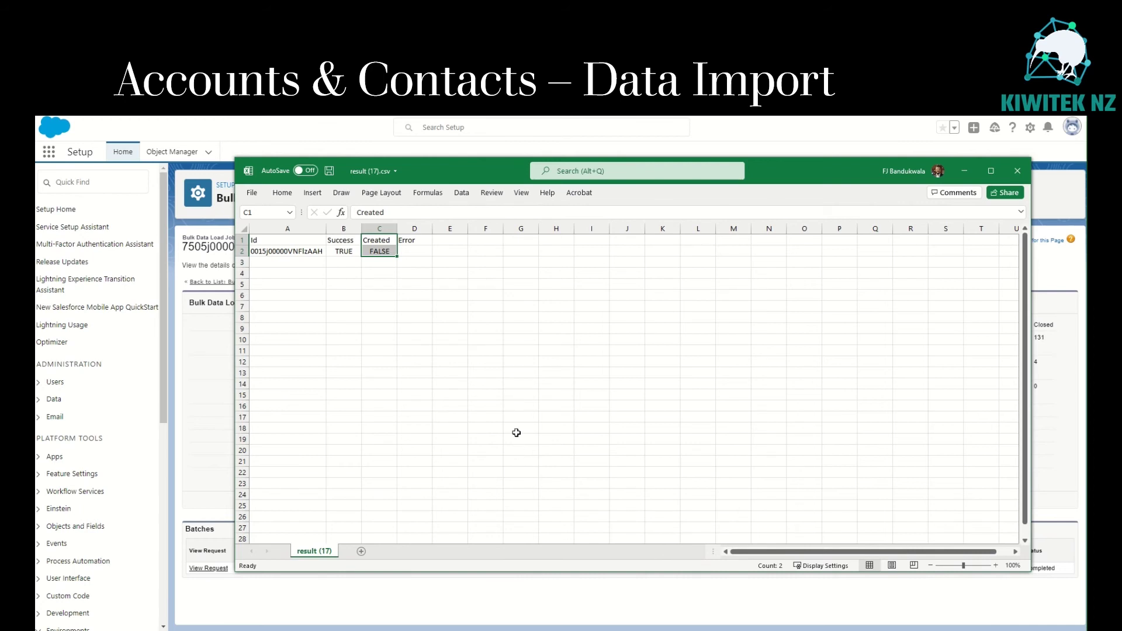
pyautogui.click(965, 171)
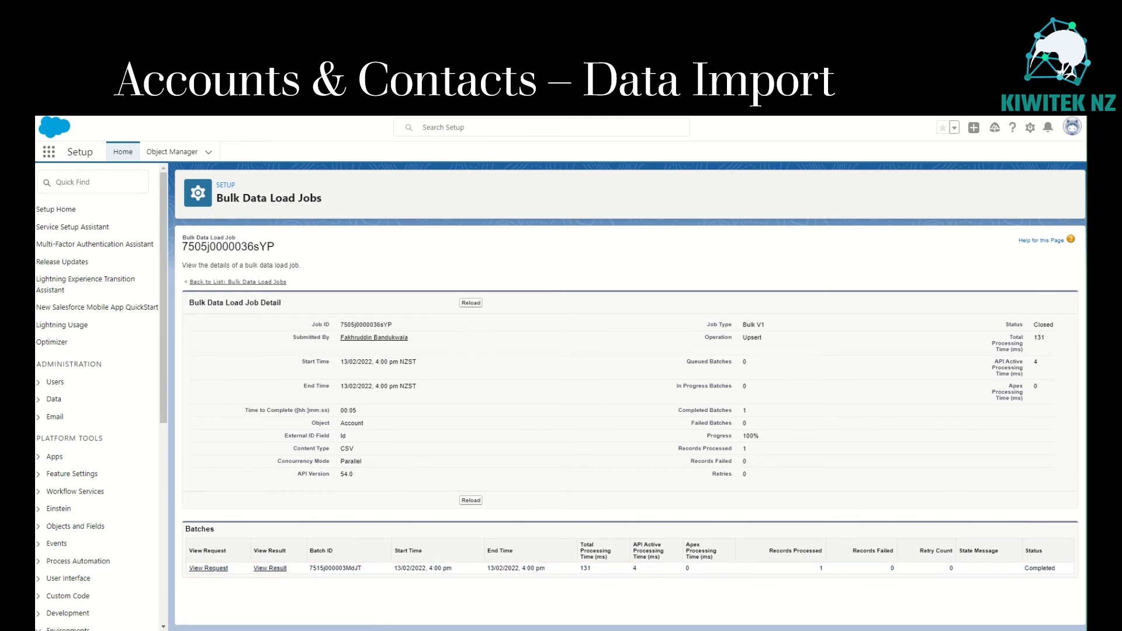
pyautogui.hotkey('alt', 'Tab')
pyautogui.click(325, 250)
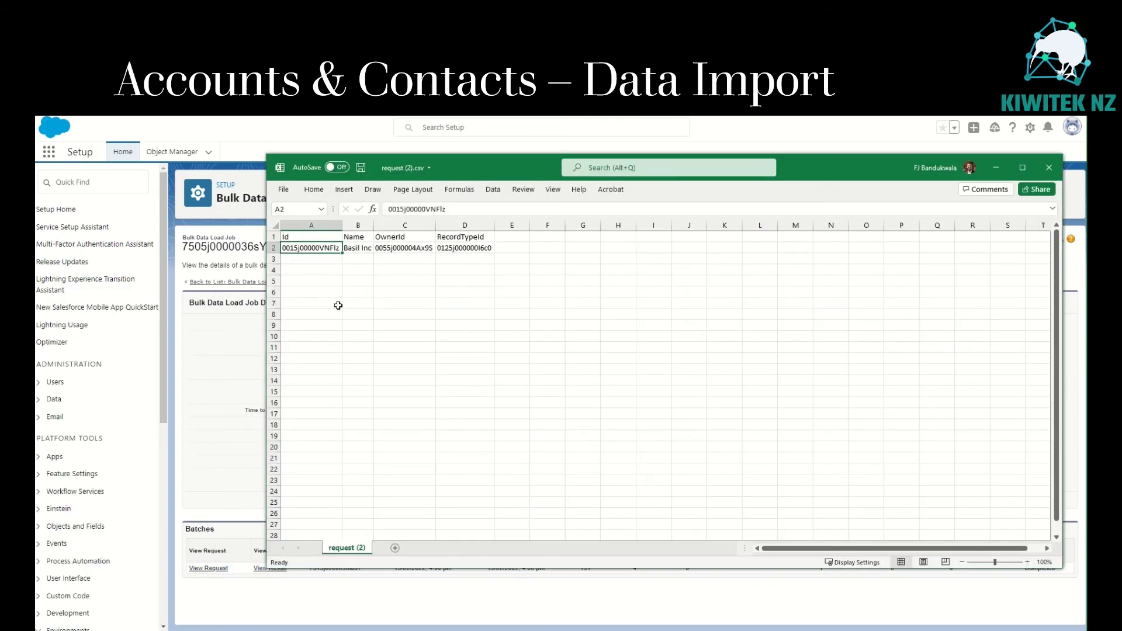
pyautogui.click(364, 249)
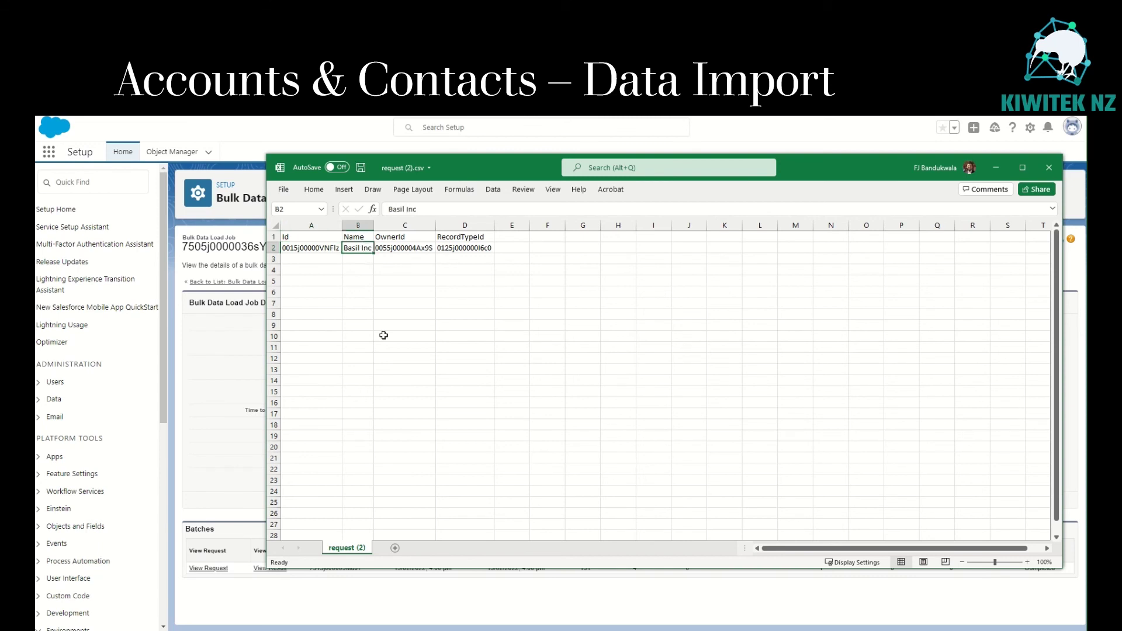
pyautogui.click(473, 249)
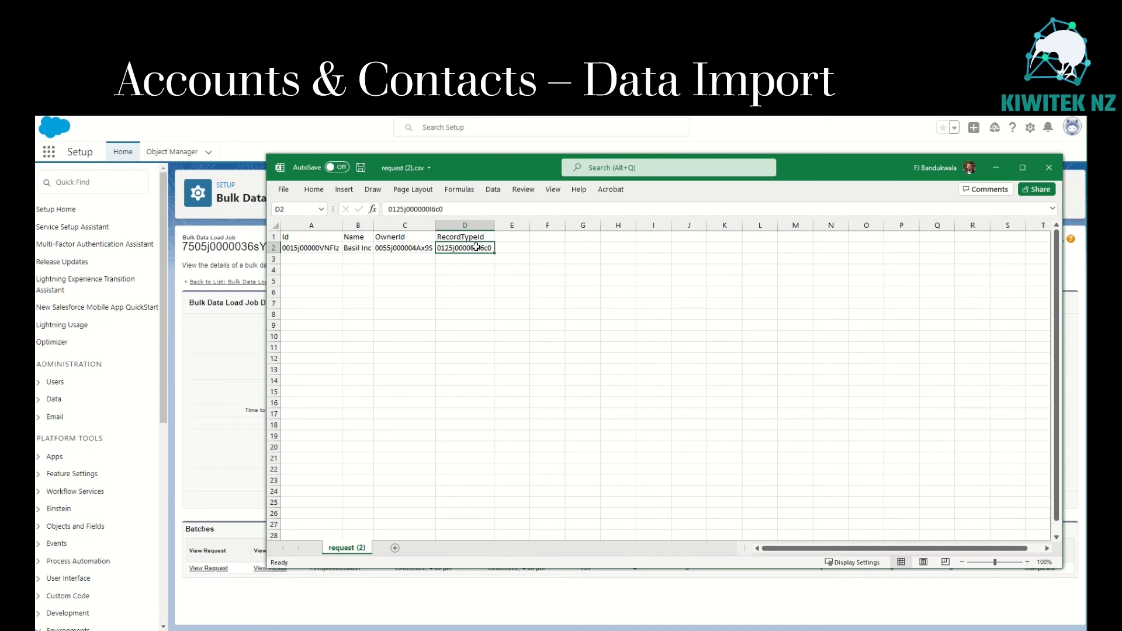
pyautogui.click(357, 250)
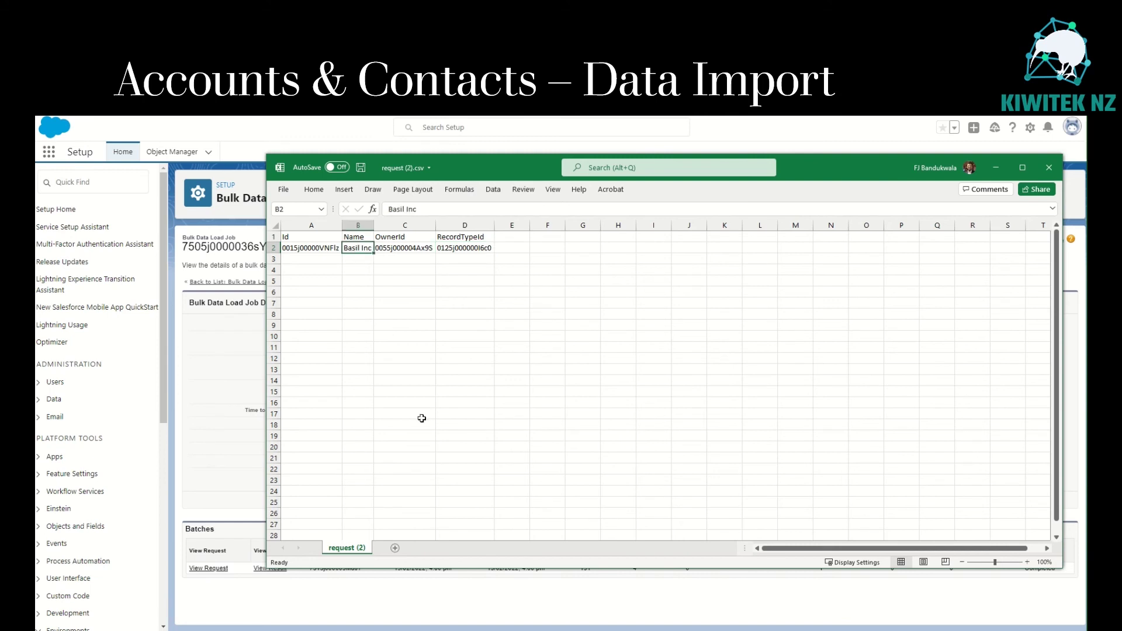
pyautogui.hotkey('alt', 'Tab')
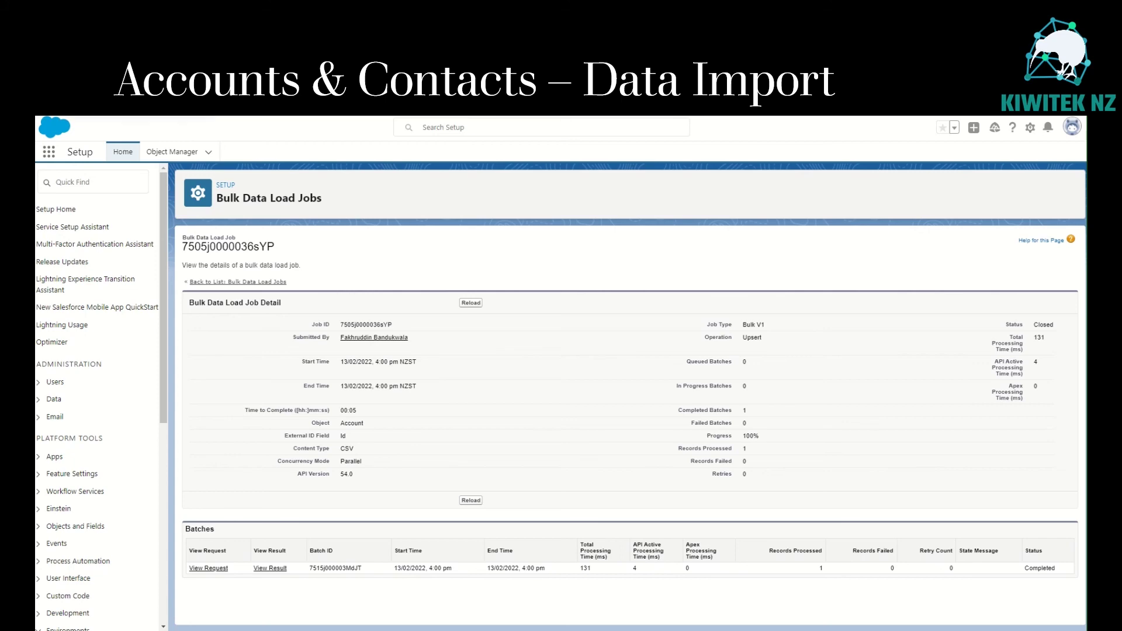
# - Return to the contacts list and open the Basil Inc account record
pyautogui.hotkey('ctrl', 'Tab')
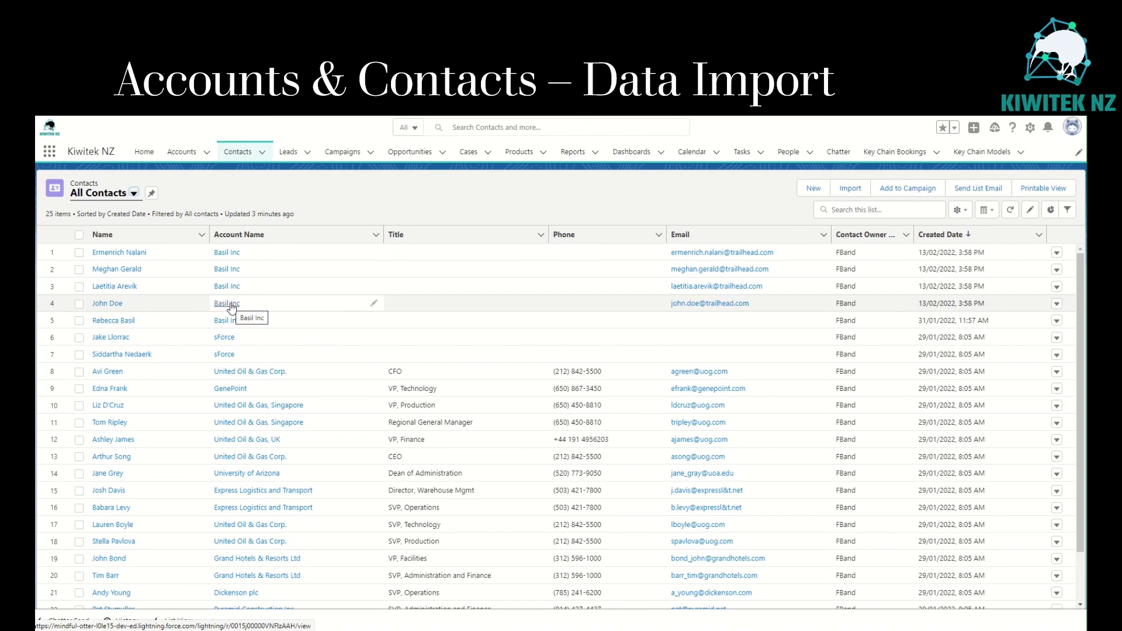
pyautogui.click(228, 252)
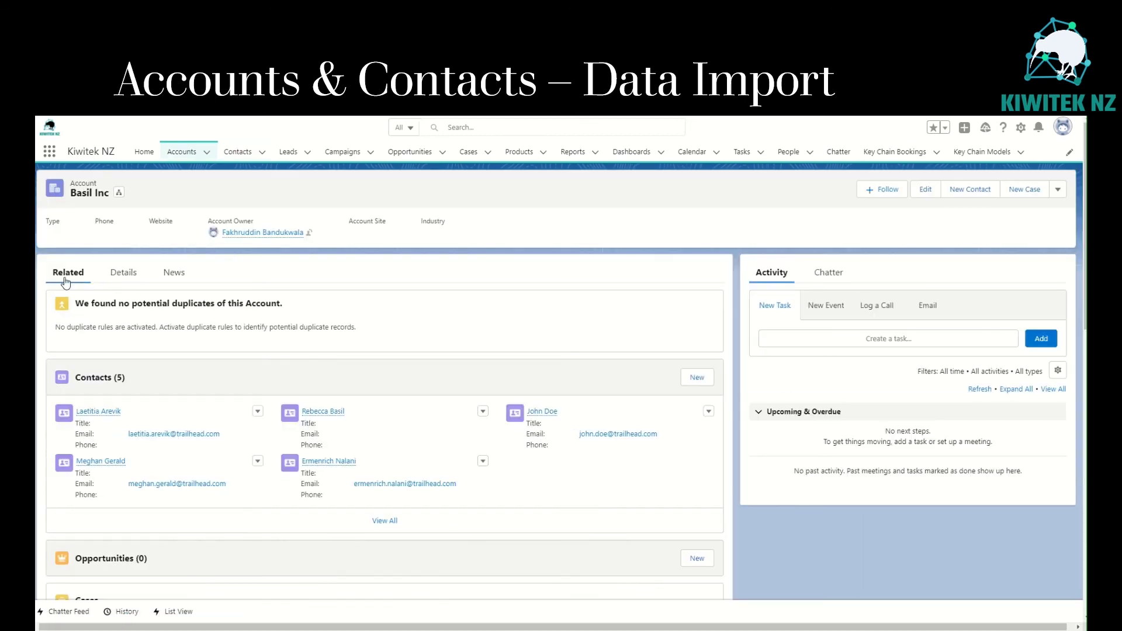